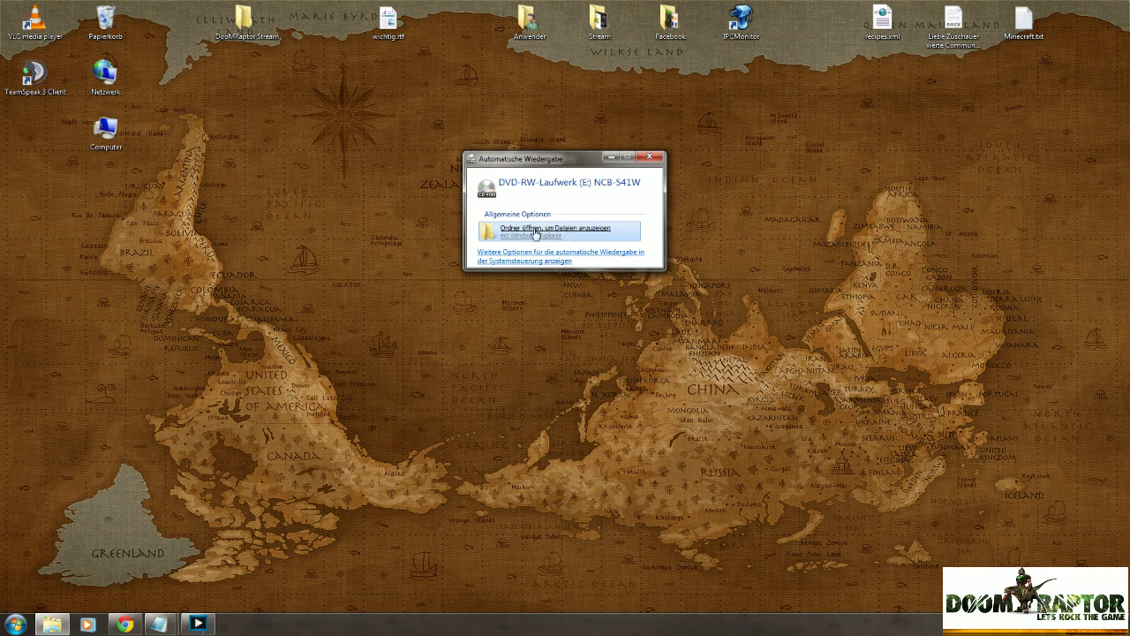
Open the disc's folder from AutoPlay and launch BSearch_en.exe.
click(563, 234)
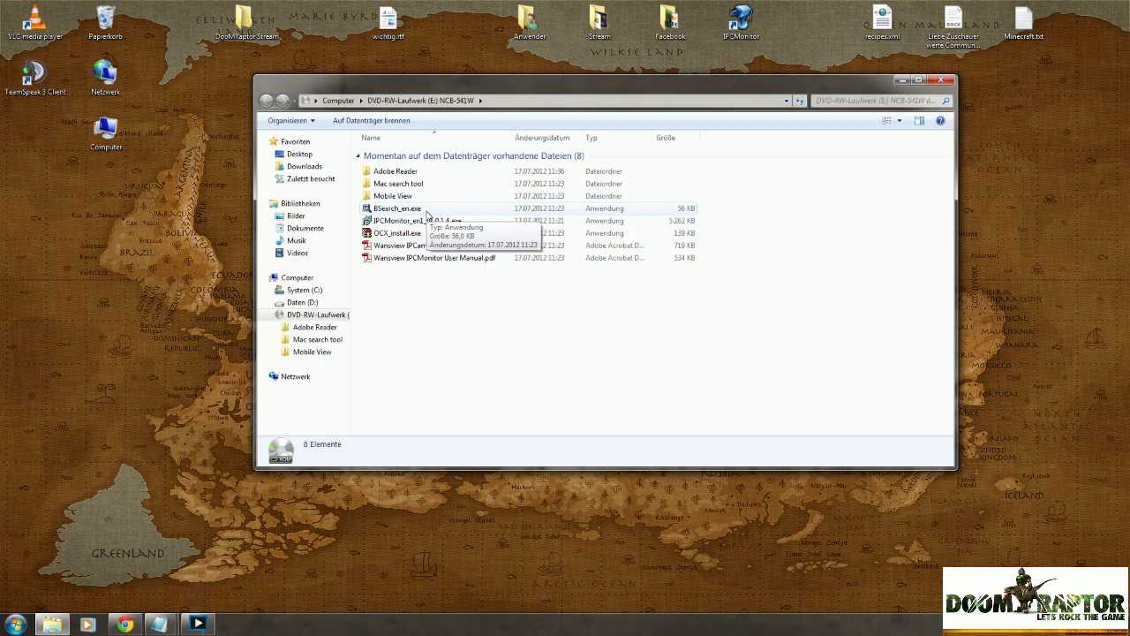
double_click(428, 212)
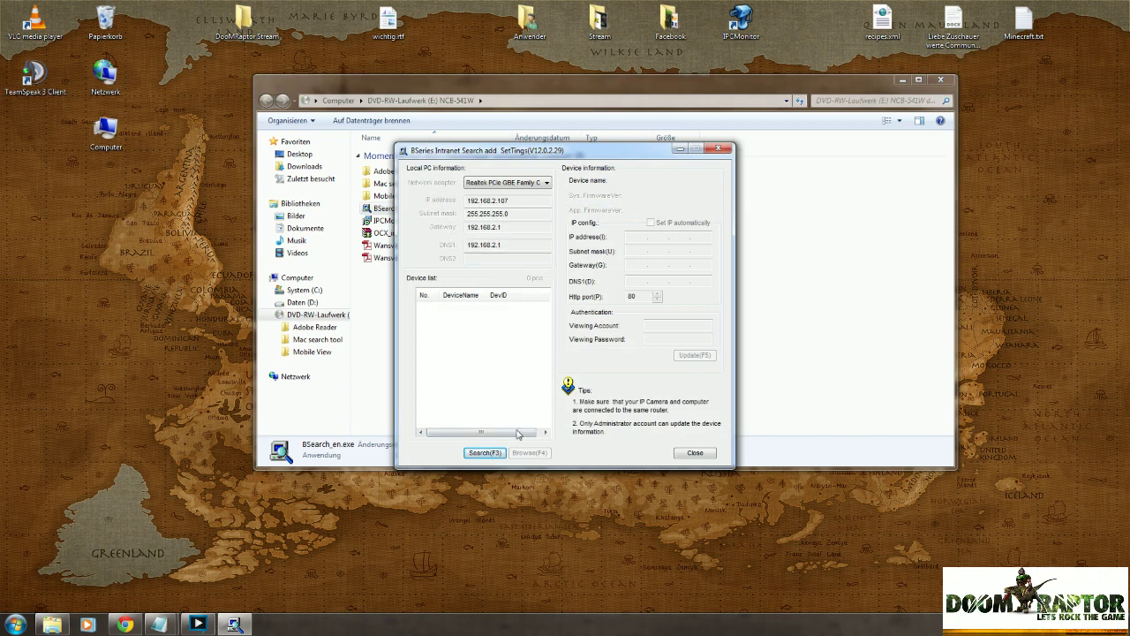
Search the network and select camera 002tcij to load its 192.168.2.11 settings.
click(479, 454)
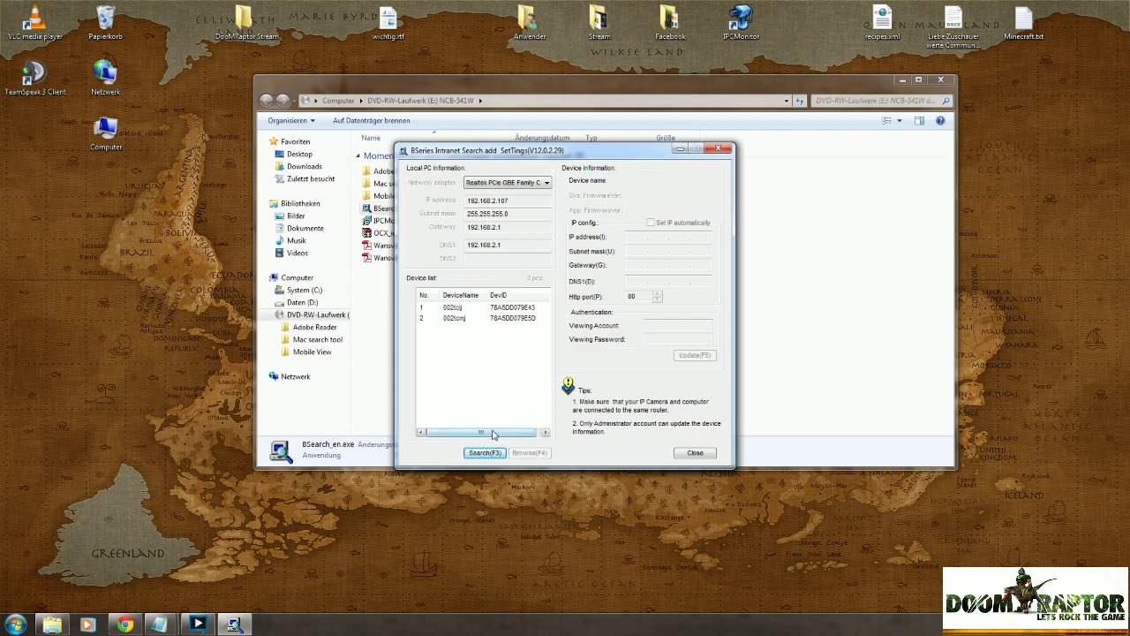
click(479, 320)
click(486, 308)
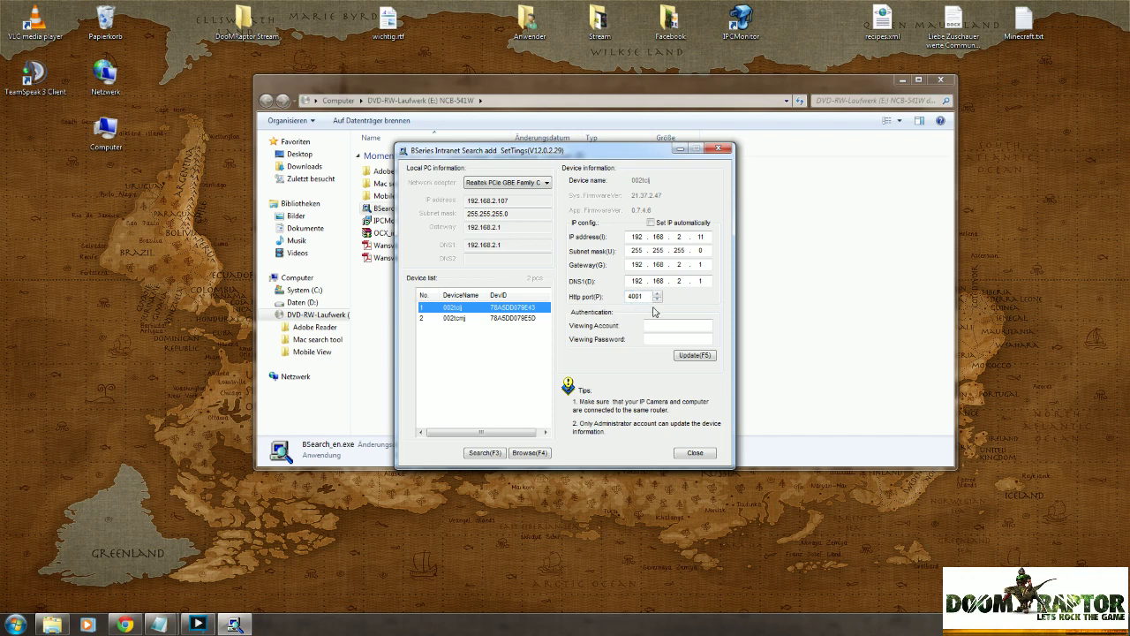
Enter viewing account admin with its password and submit the update for camera 002tcij.
click(652, 325)
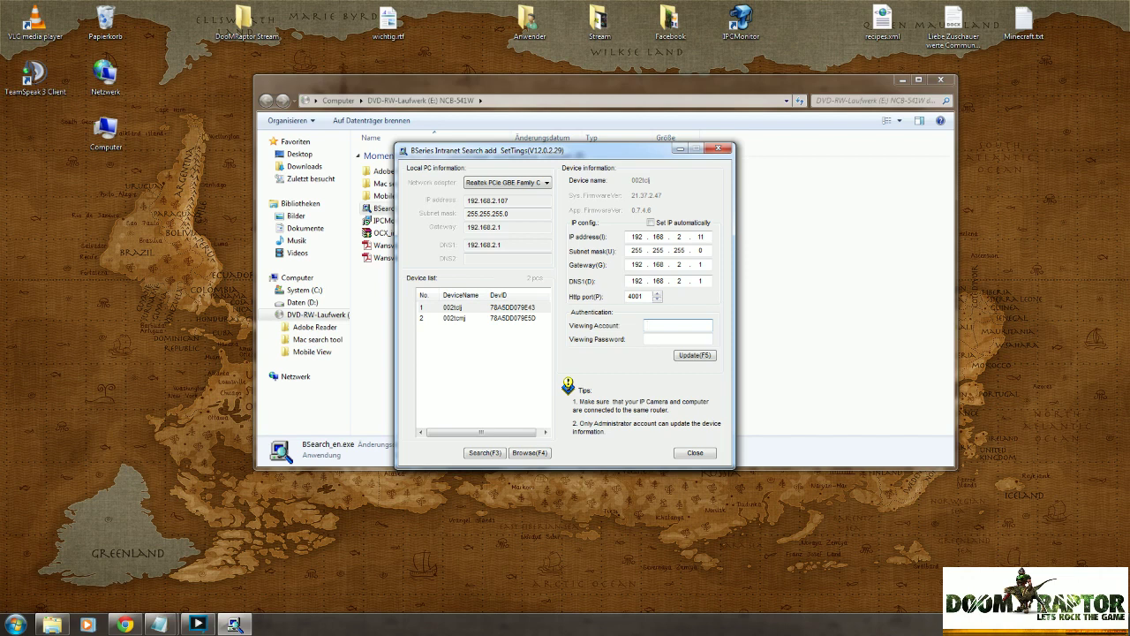
text(admin•••••••••••)
click(694, 355)
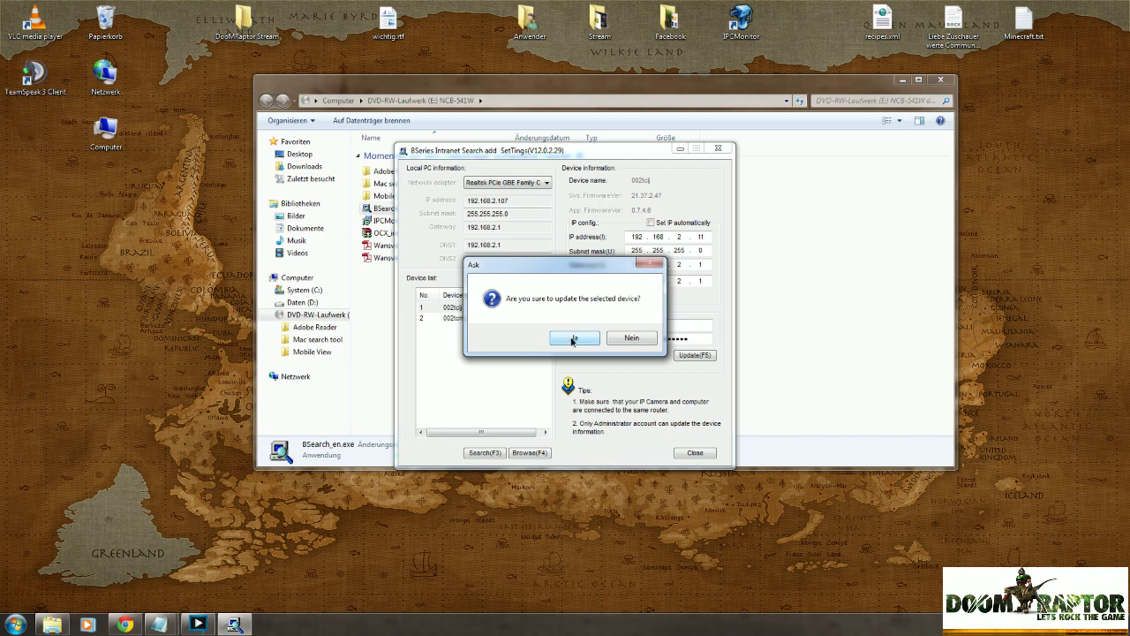
Confirm updating camera 002tcij with Ja and dismiss the success message.
click(573, 339)
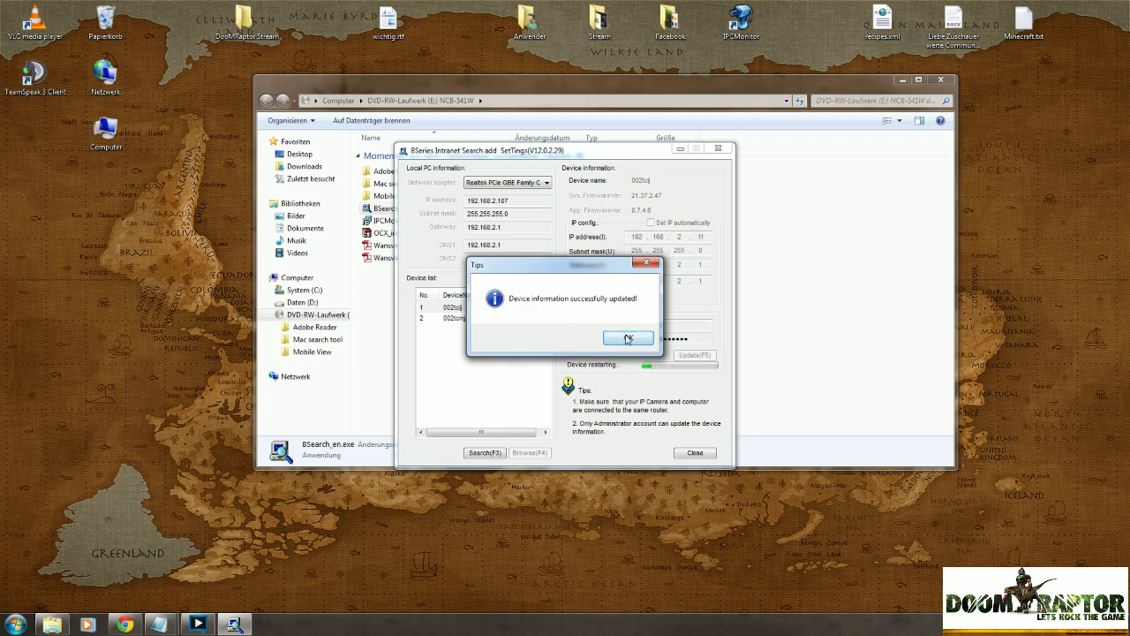
click(626, 338)
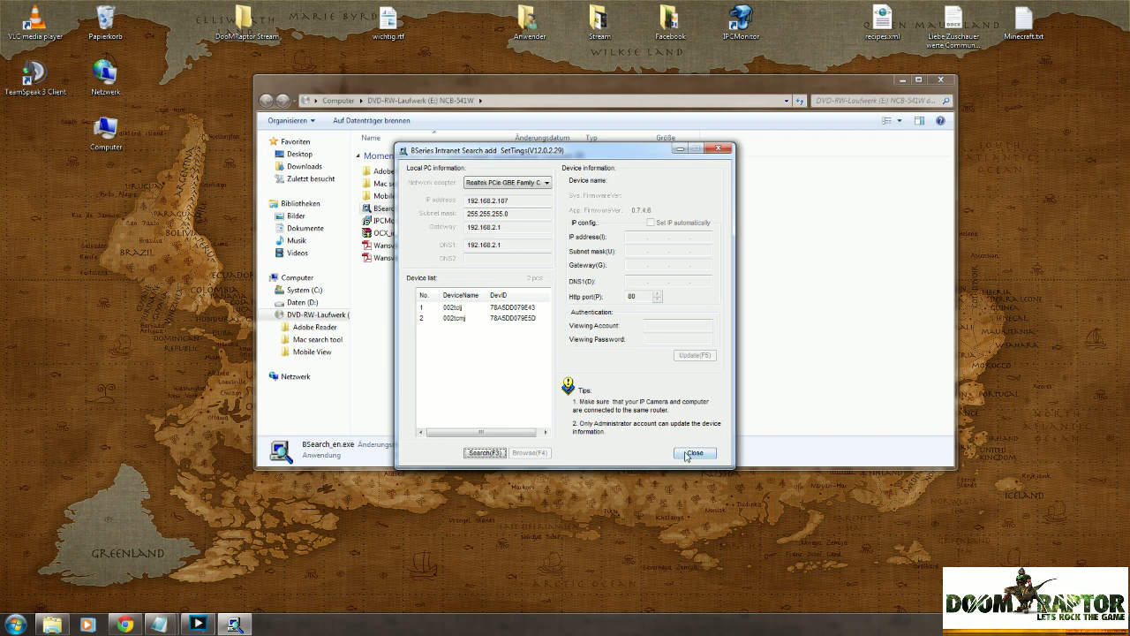
Close BSearch, cancel the IPCMonitor_en1_v1.0.1.4.exe setup, and launch the installed IPCMonitor.
click(693, 453)
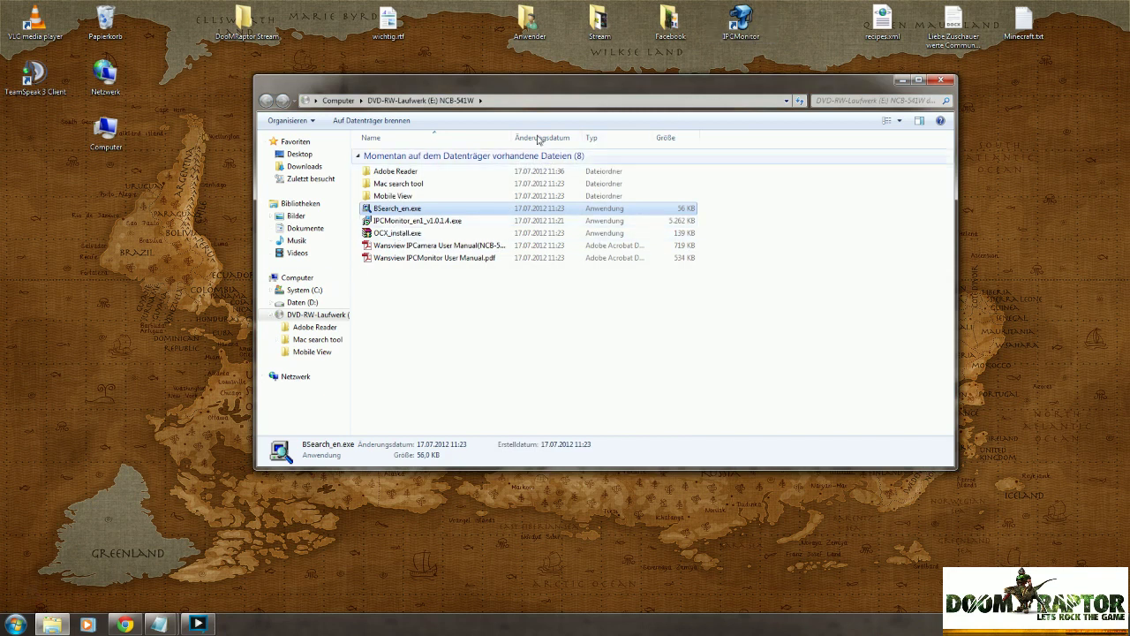
click(430, 223)
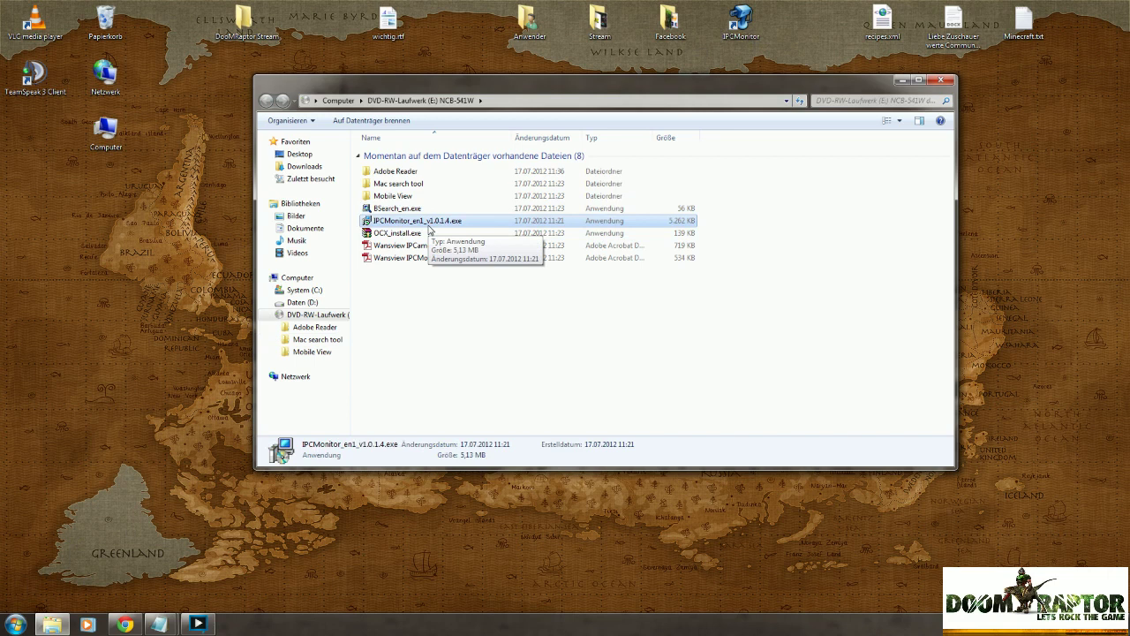
double_click(430, 222)
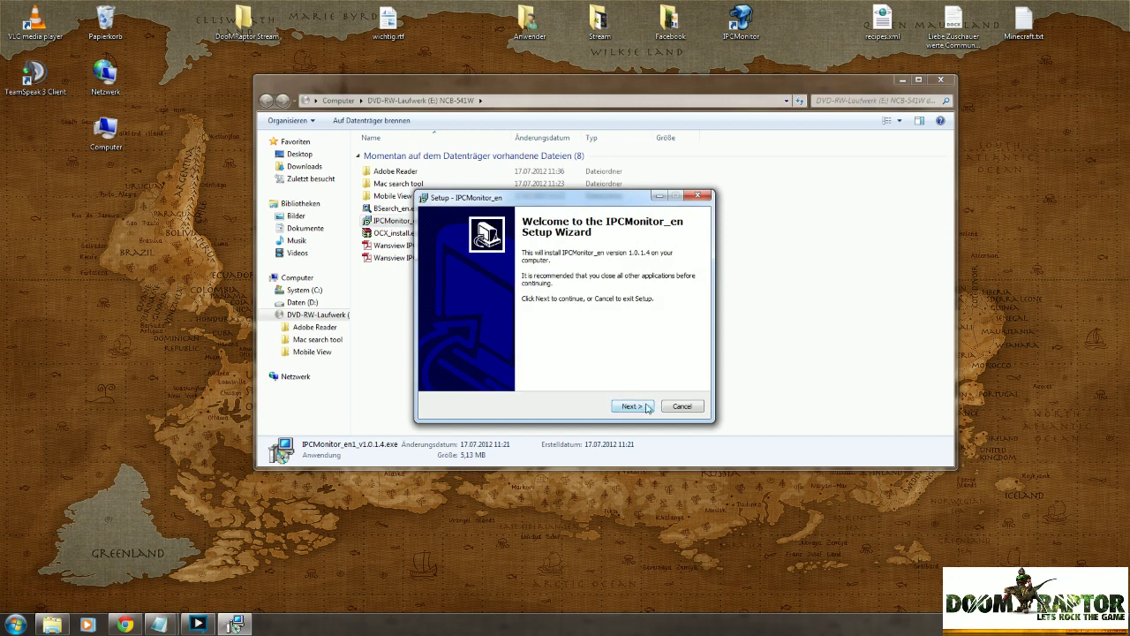
click(682, 407)
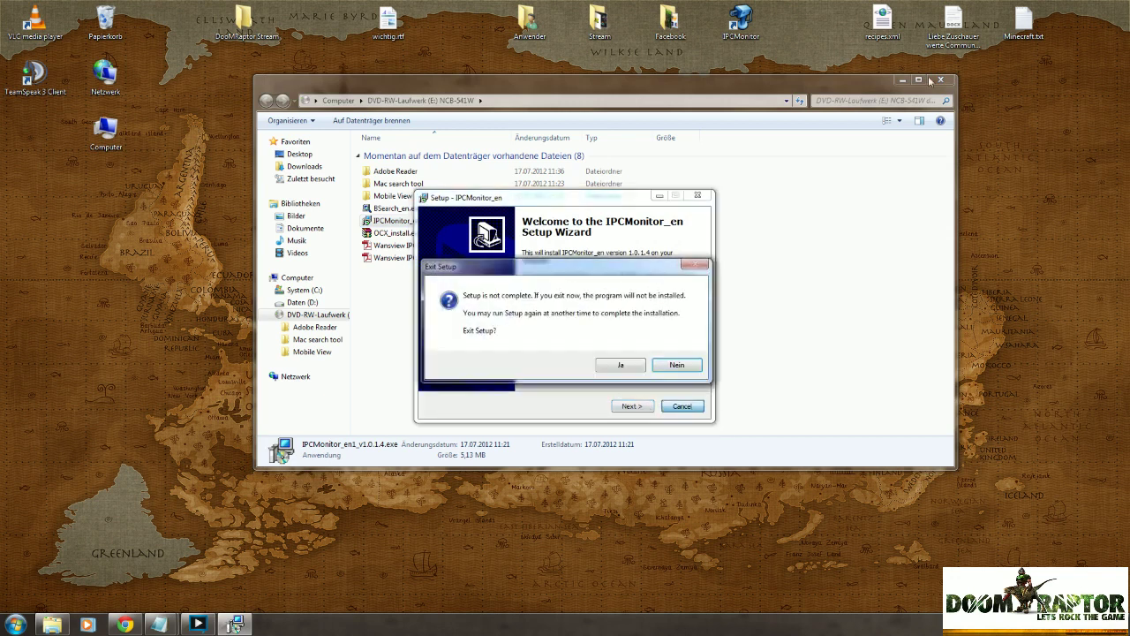
click(621, 365)
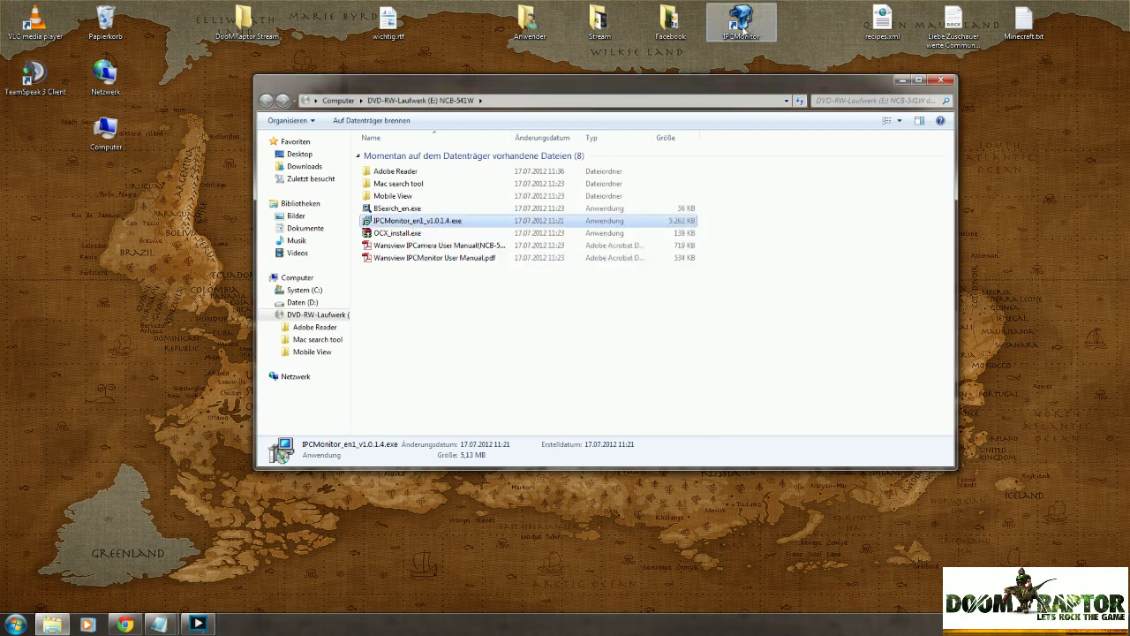
double_click(743, 30)
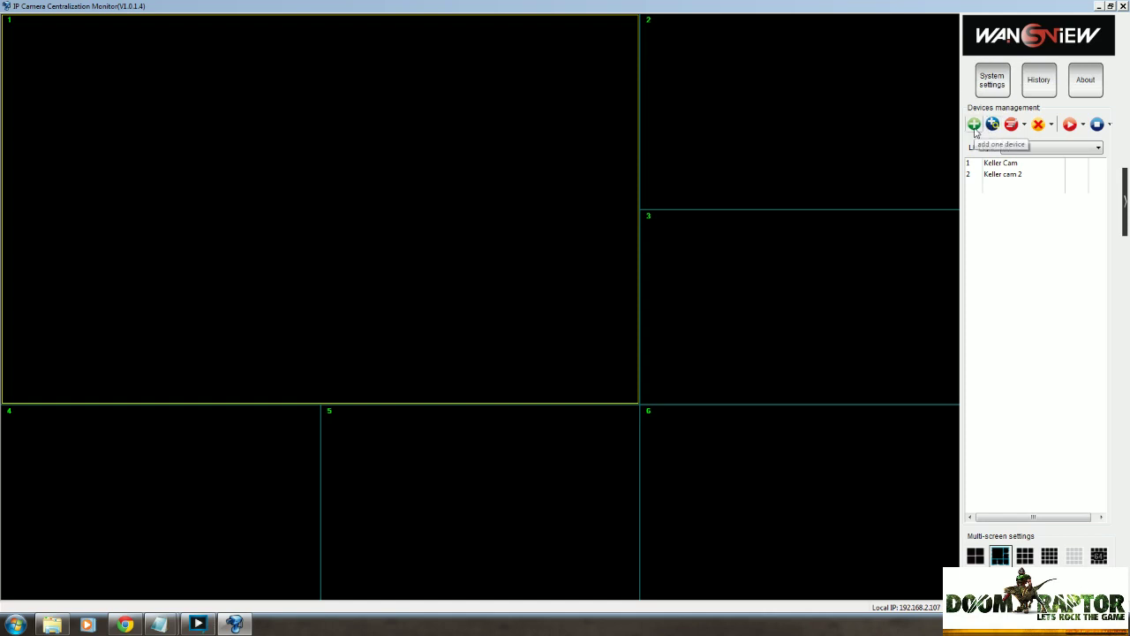
click(974, 126)
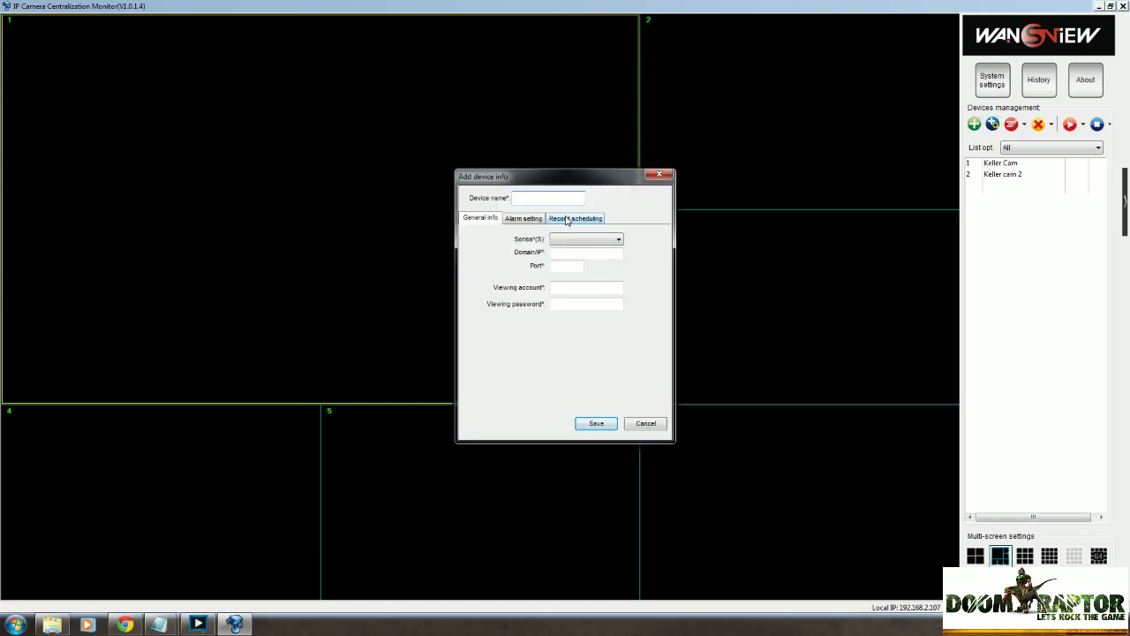
Enter device name Kellercam 12, B series, IP 192.168.2.11 and port 4001.
text(Kellercam 122)
click(604, 240)
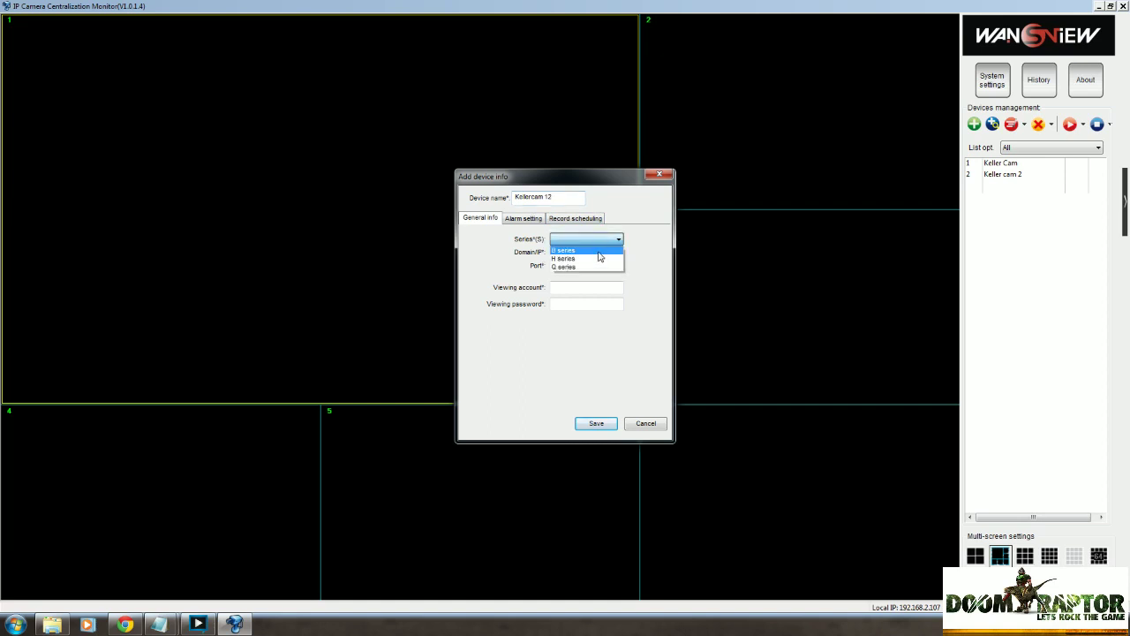
click(600, 251)
text(192)
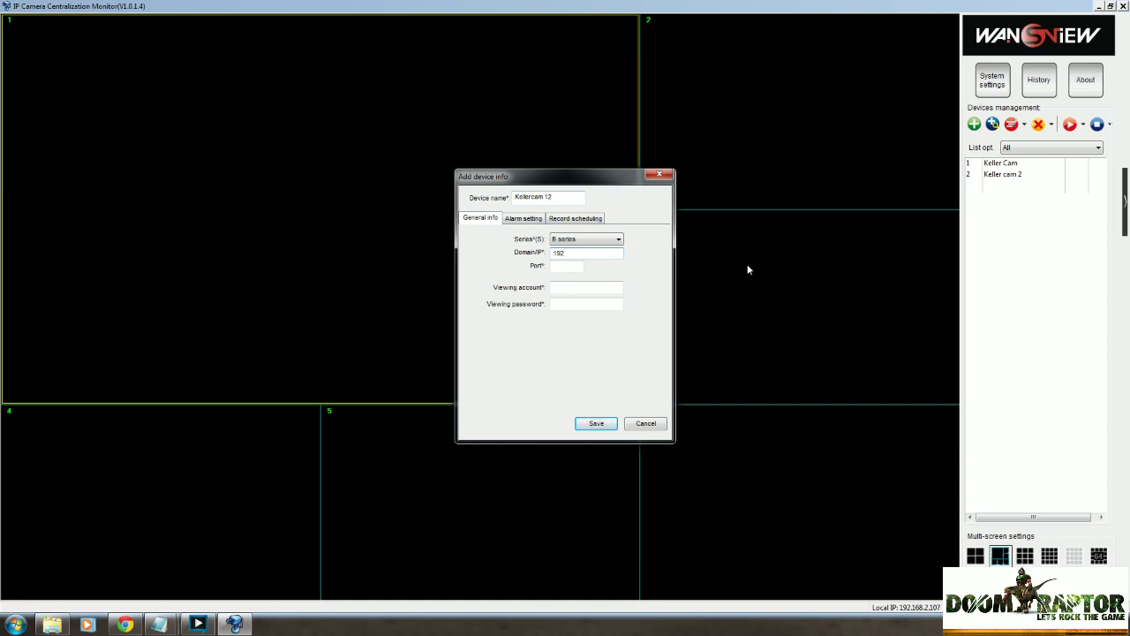
text(.168.2.11)
key(Tab)
text(4001)
Add viewing account admin with its password, save the device, and select Kellercam 12.
key(Tab)
text(admin)
key(Tab)
text(*********)
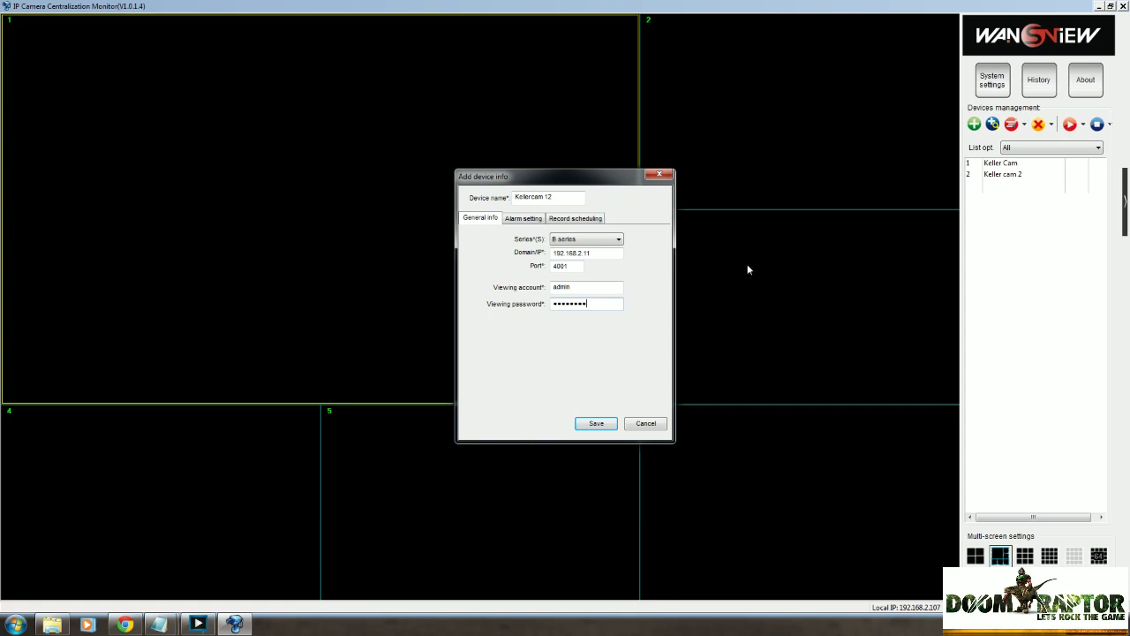
click(611, 424)
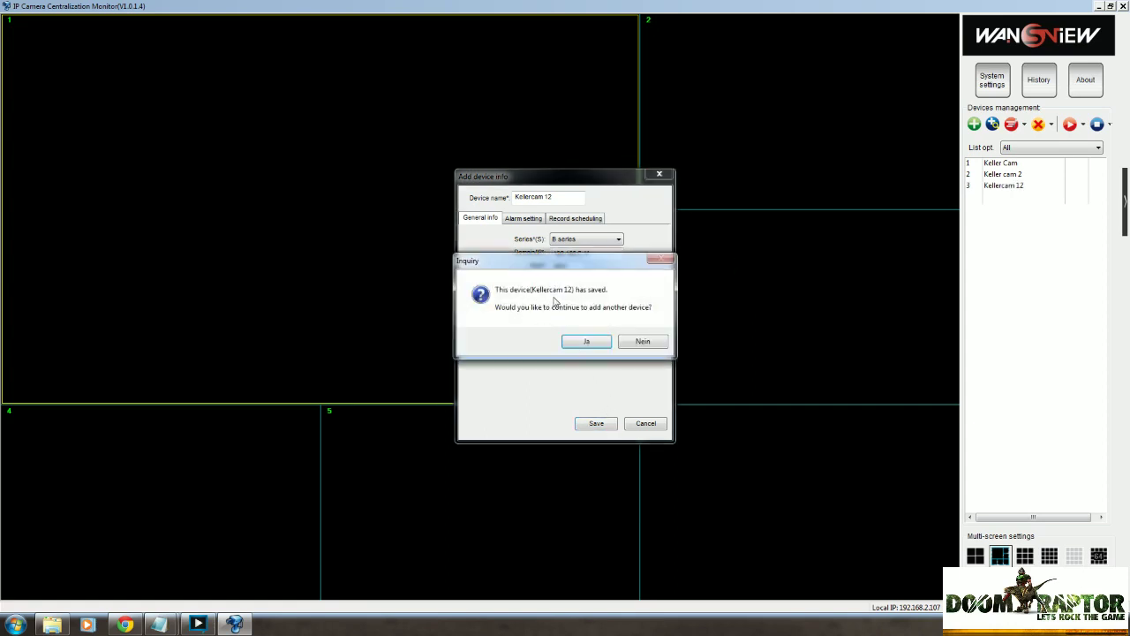
click(583, 345)
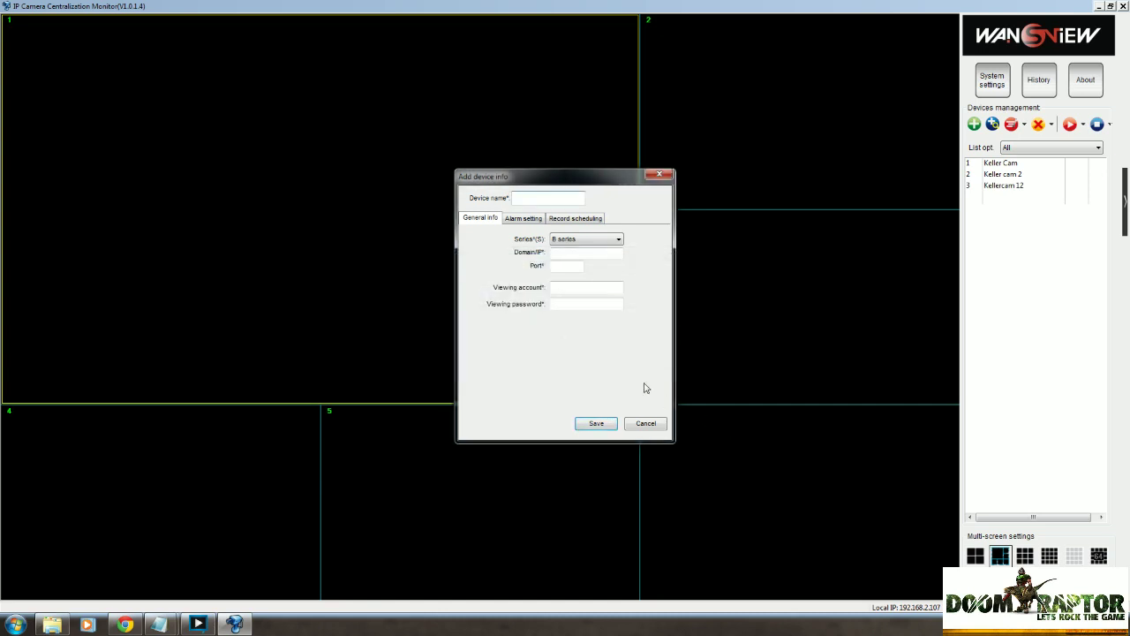
click(660, 176)
click(1024, 187)
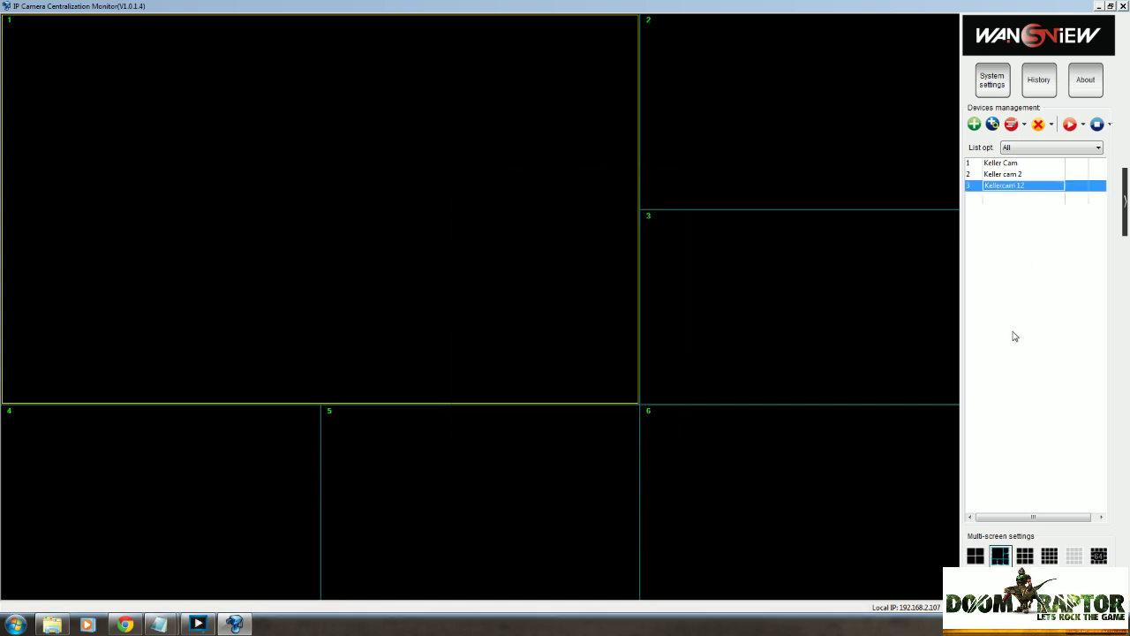
Start Kellercam 12's live view, then pan right, left, right and tilt up and down.
double_click(1022, 188)
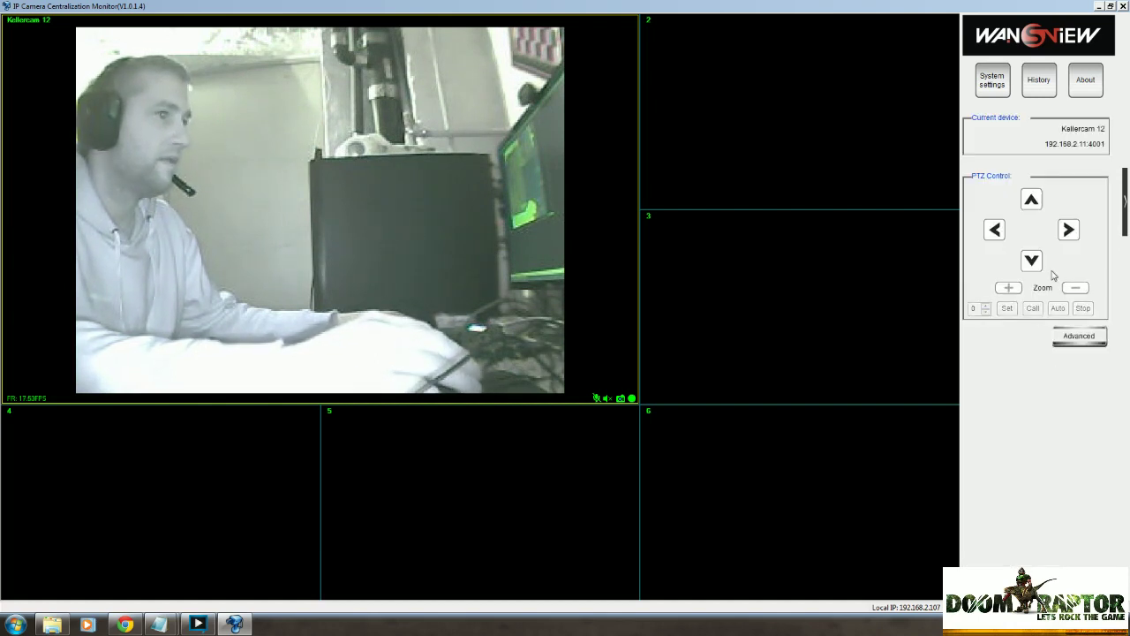
click(1066, 243)
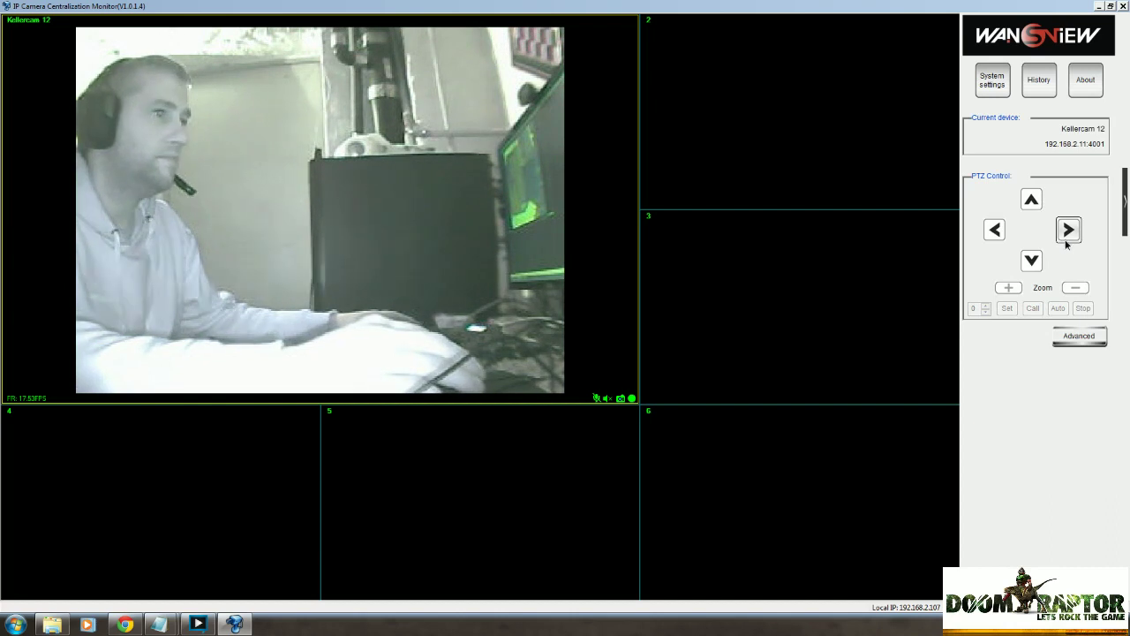
click(997, 232)
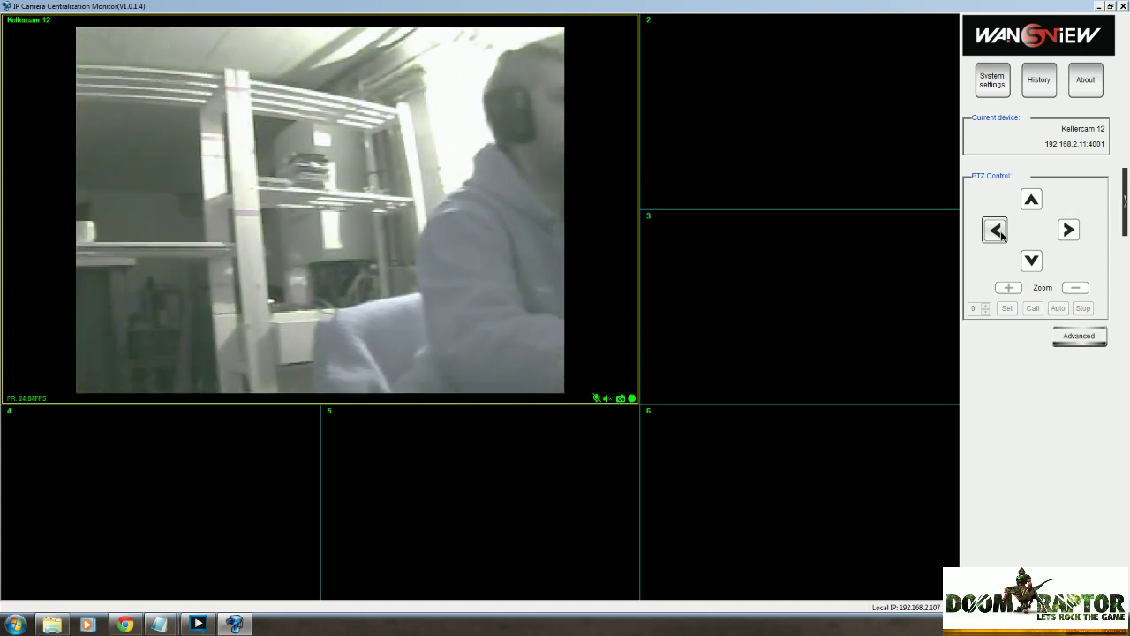
click(1070, 231)
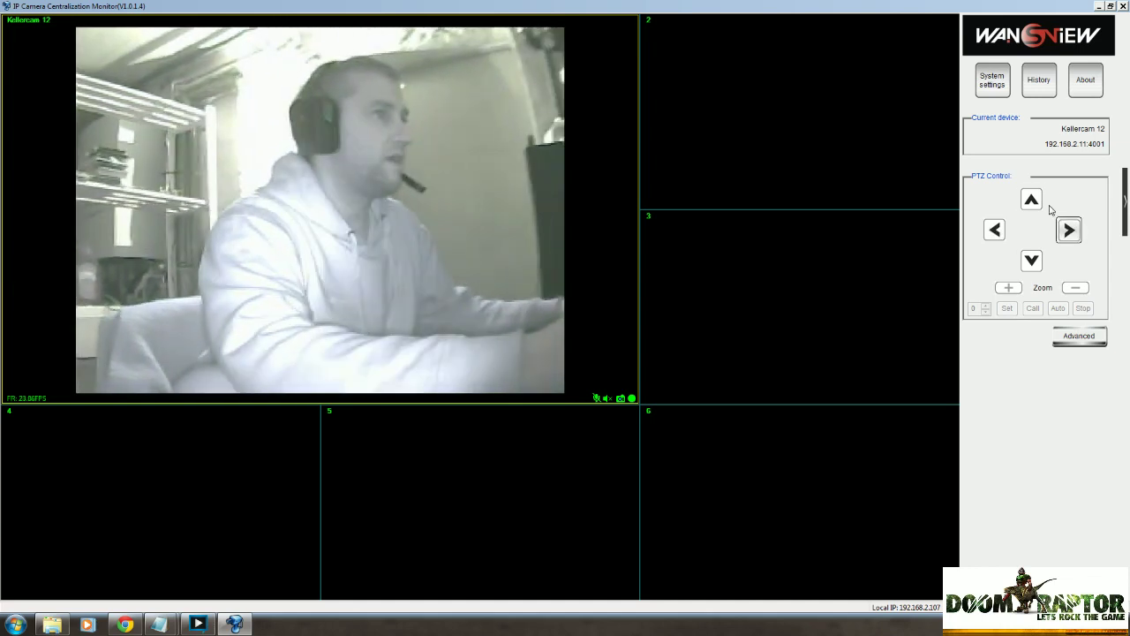
click(1032, 201)
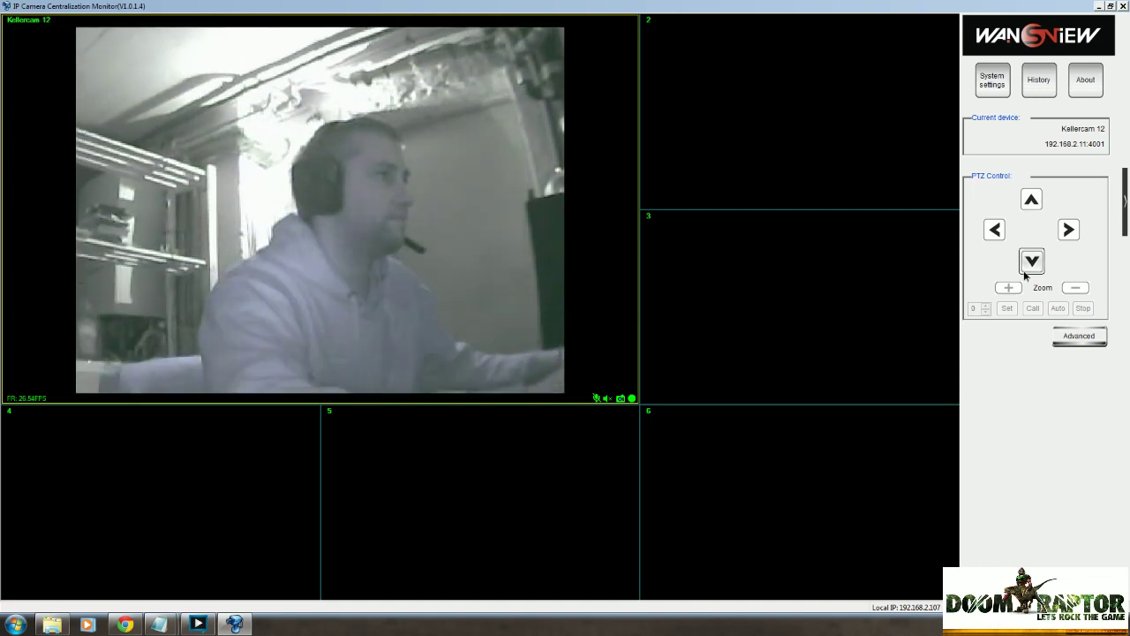
click(1023, 270)
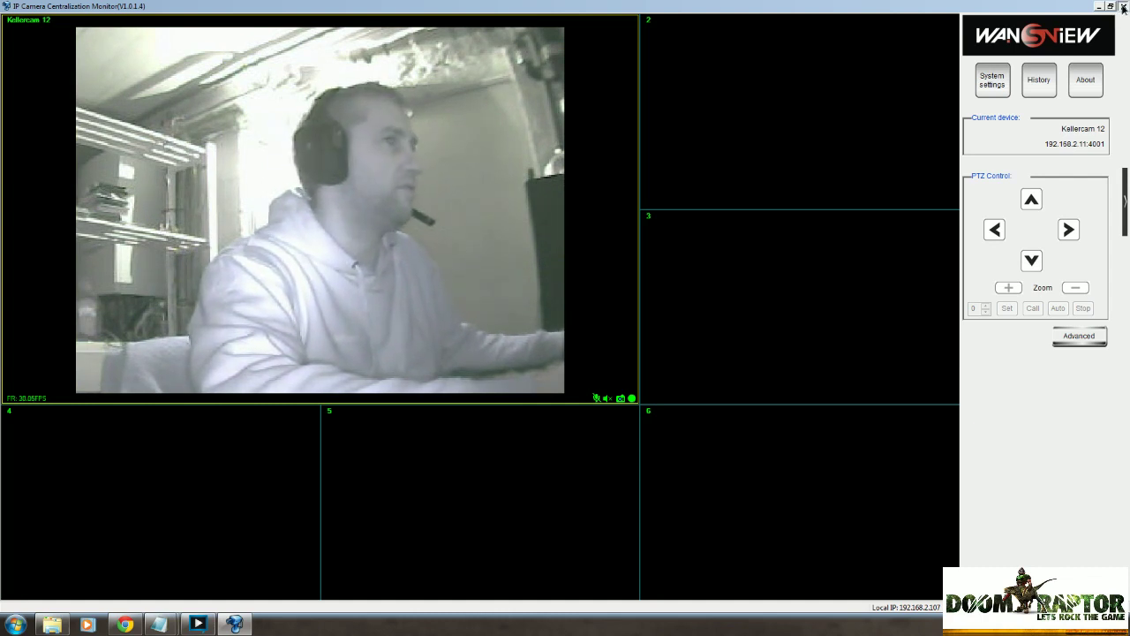
Close IPCMonitor, load 192.168.2.11:4001 in Chrome, and choose 'Mode 2 to view'.
click(1124, 7)
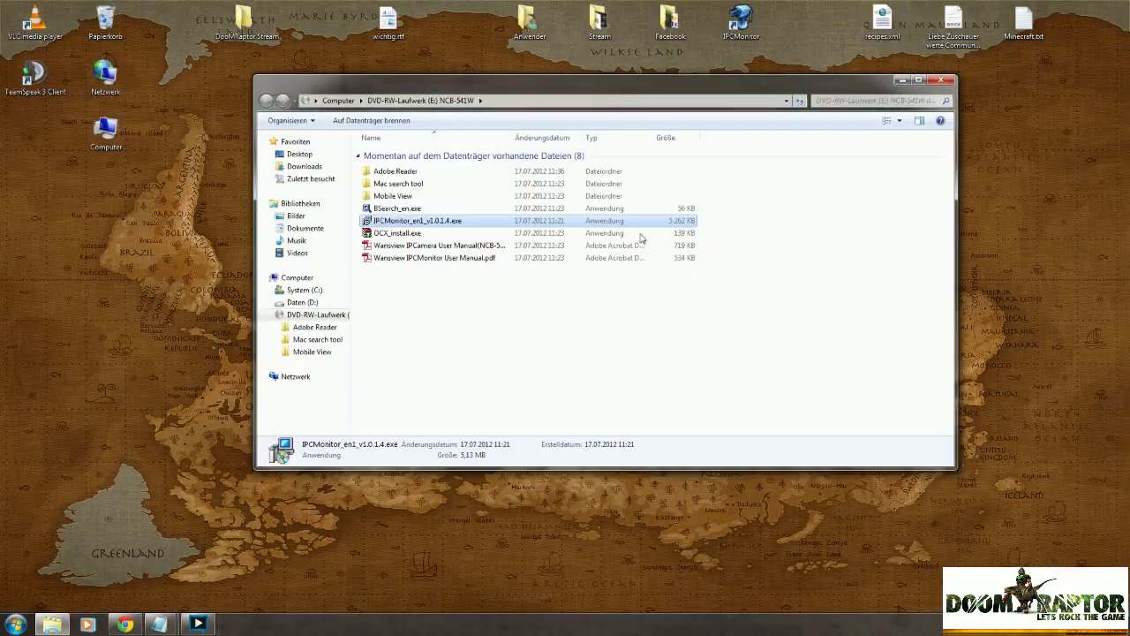
click(128, 626)
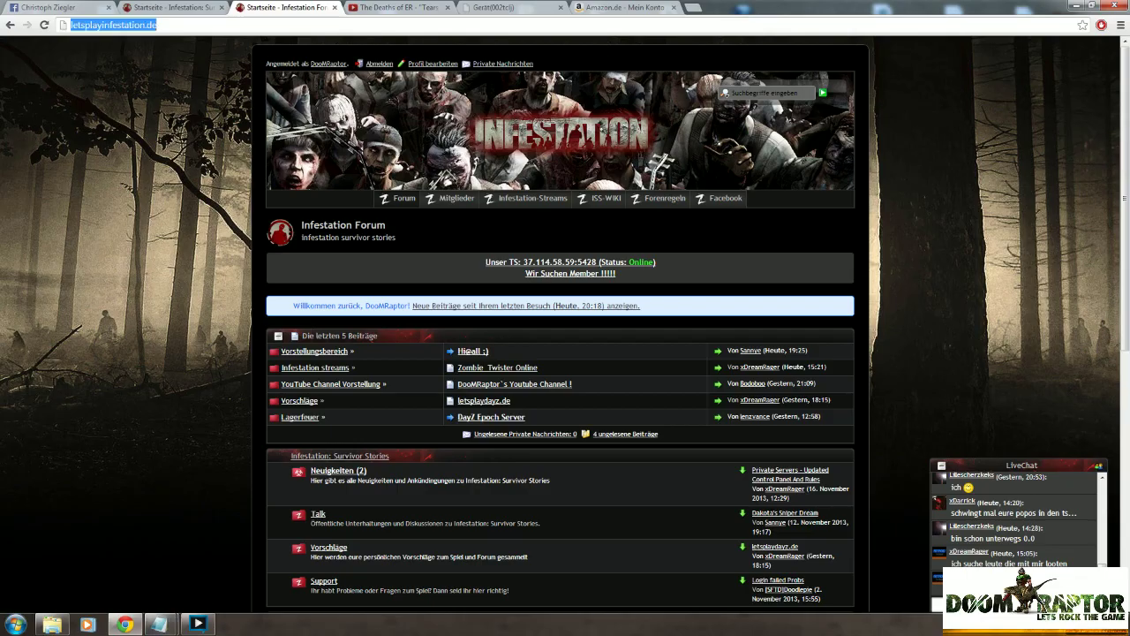
text(192)
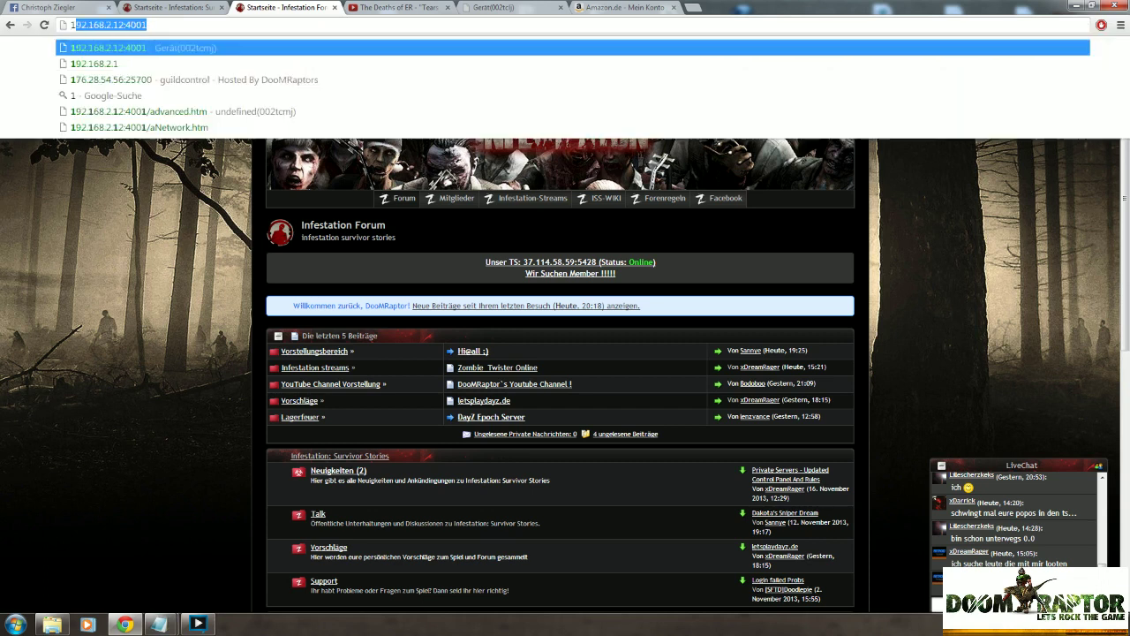
text(.168.2.)
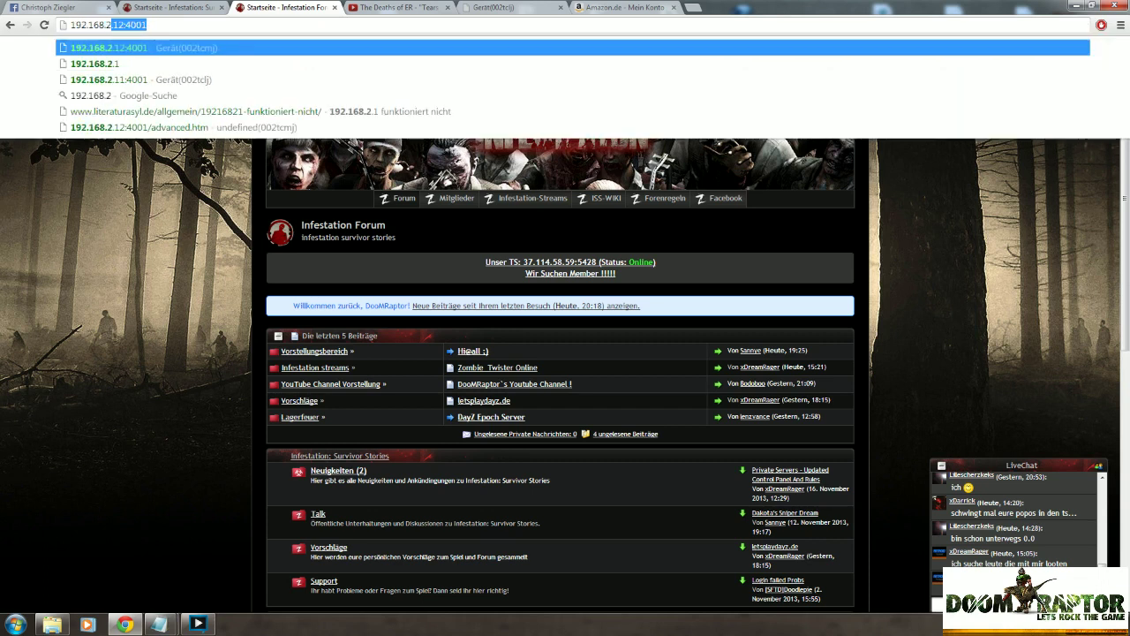
text(.1)
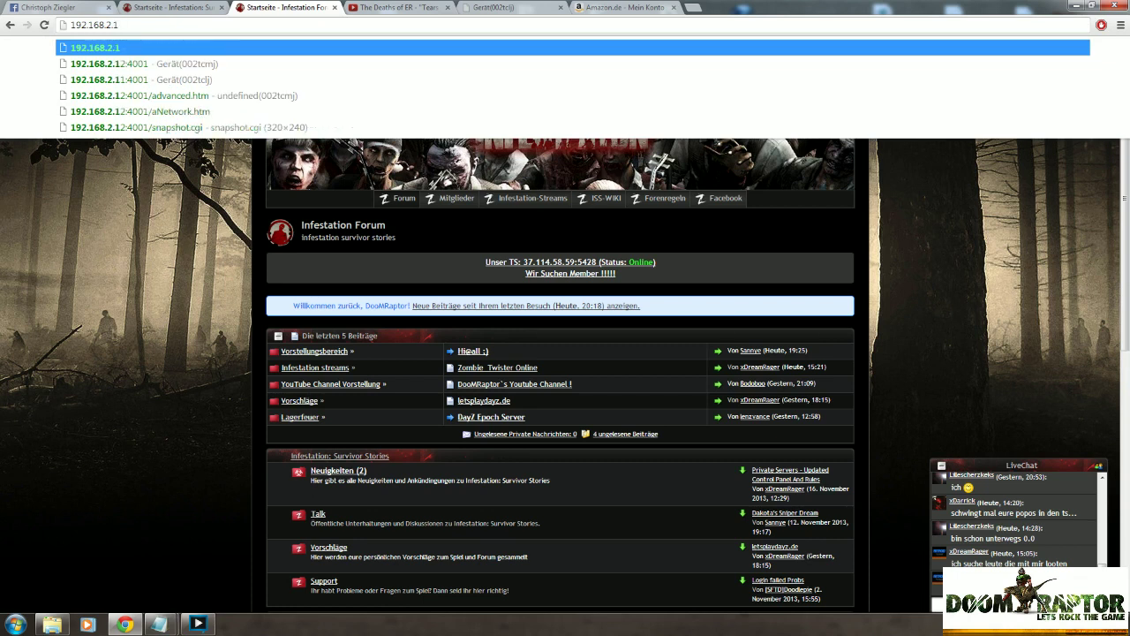
text(1:4001)
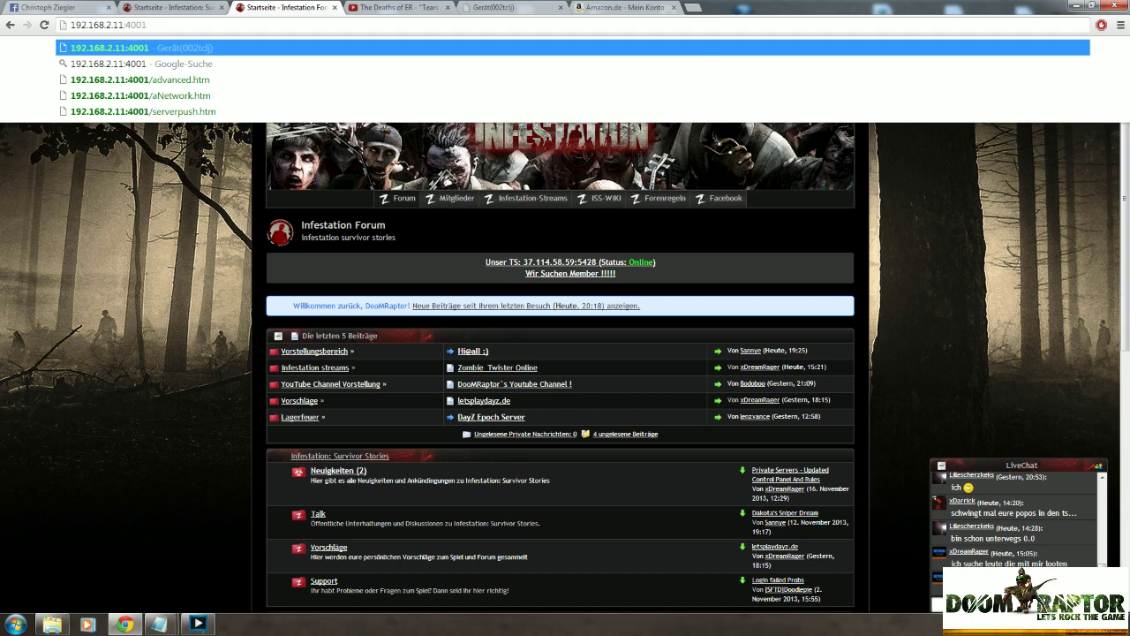
key(Return)
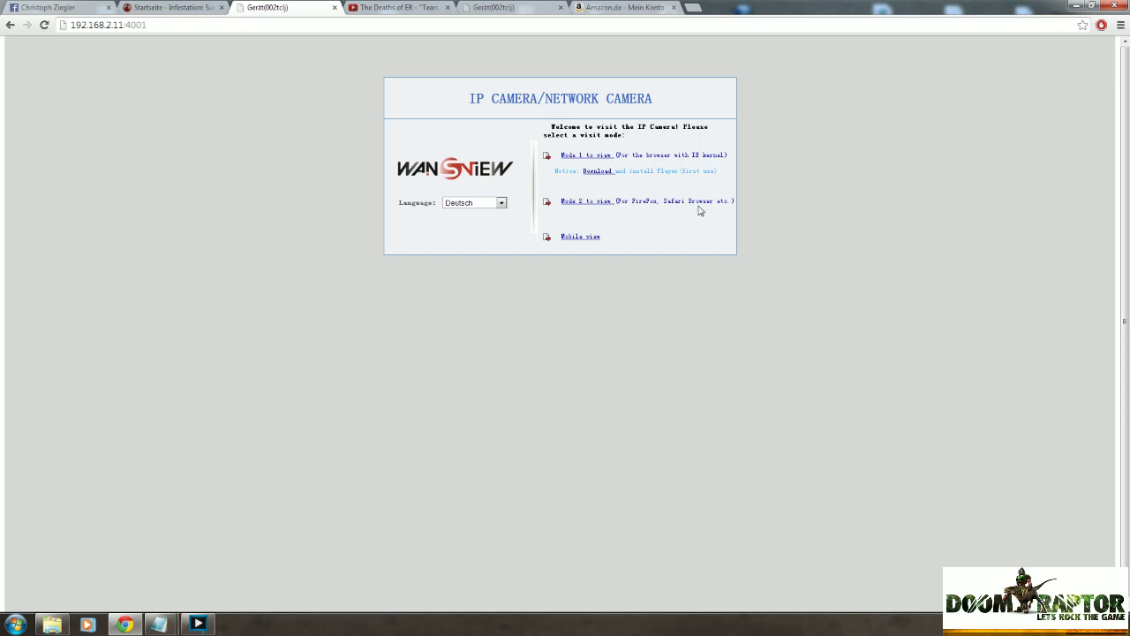
click(591, 206)
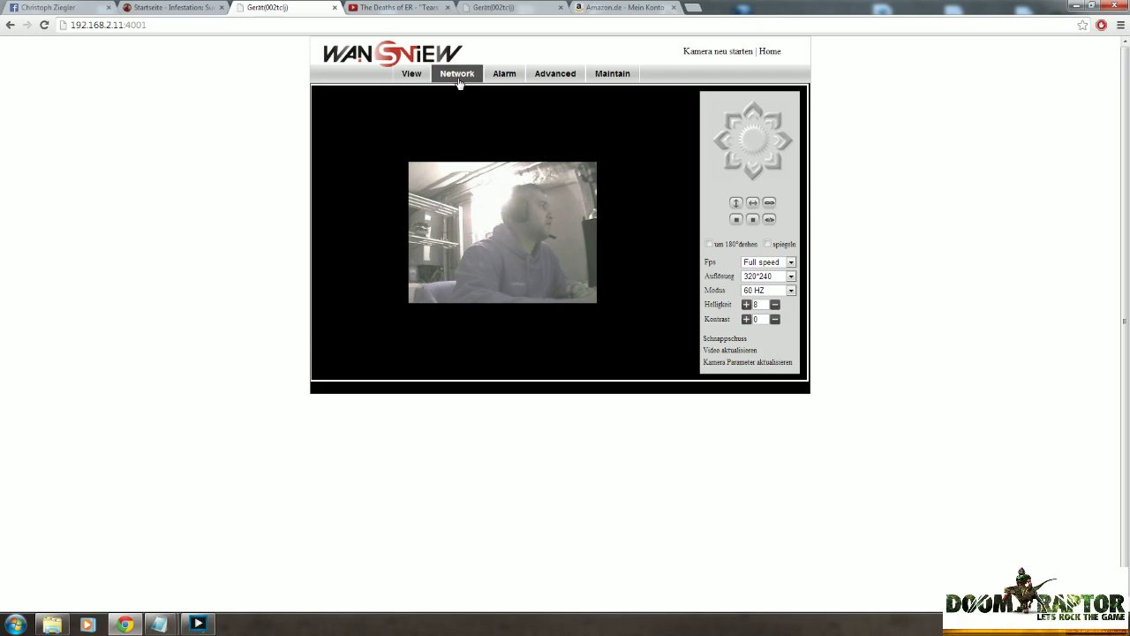
Go to Network > Wireless Lan Einstellungen and scan twice until three networks appear.
click(459, 80)
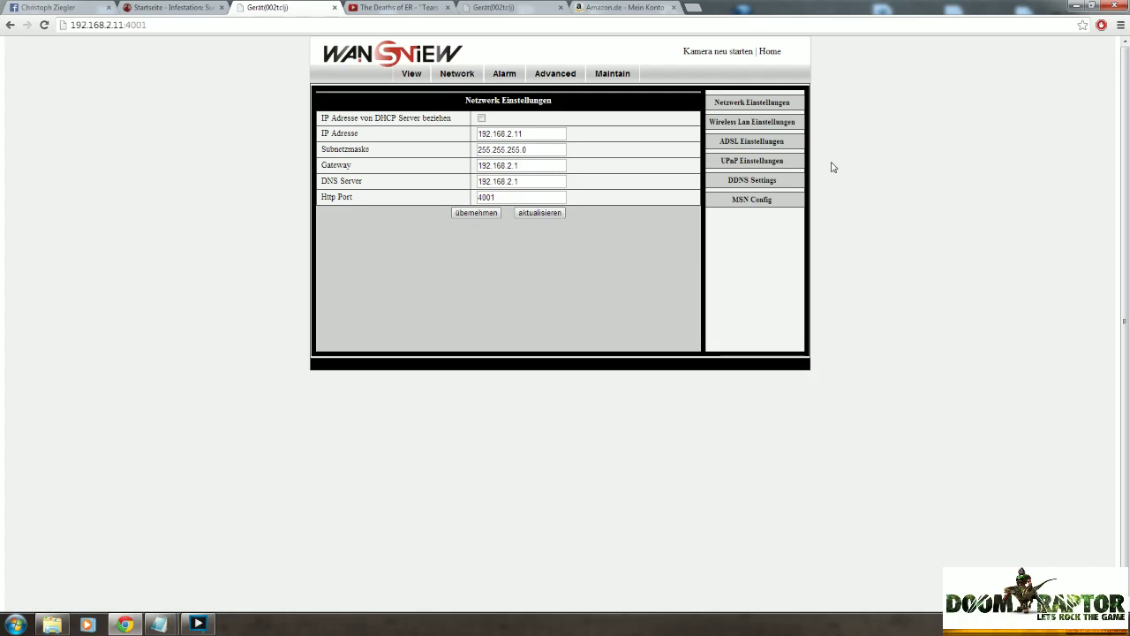
click(772, 125)
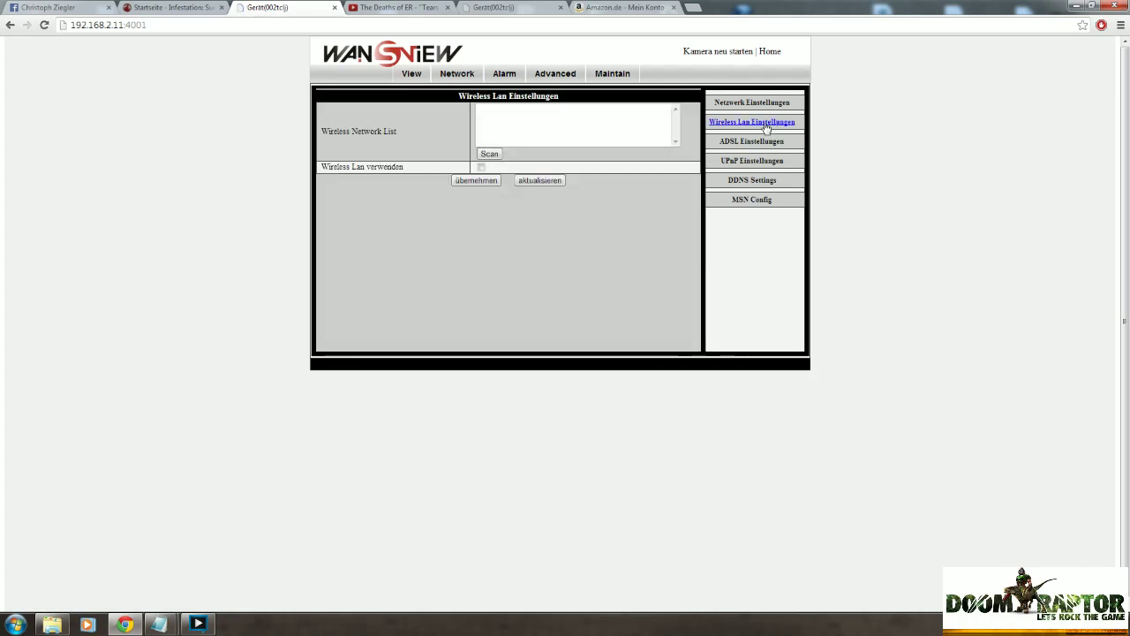
click(490, 153)
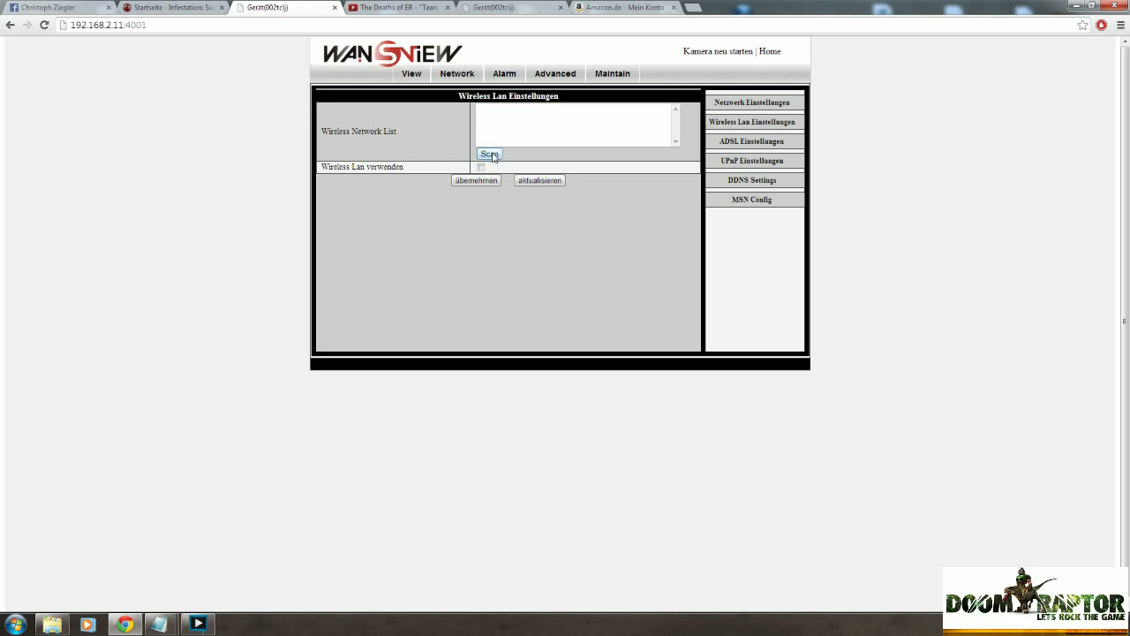
click(491, 155)
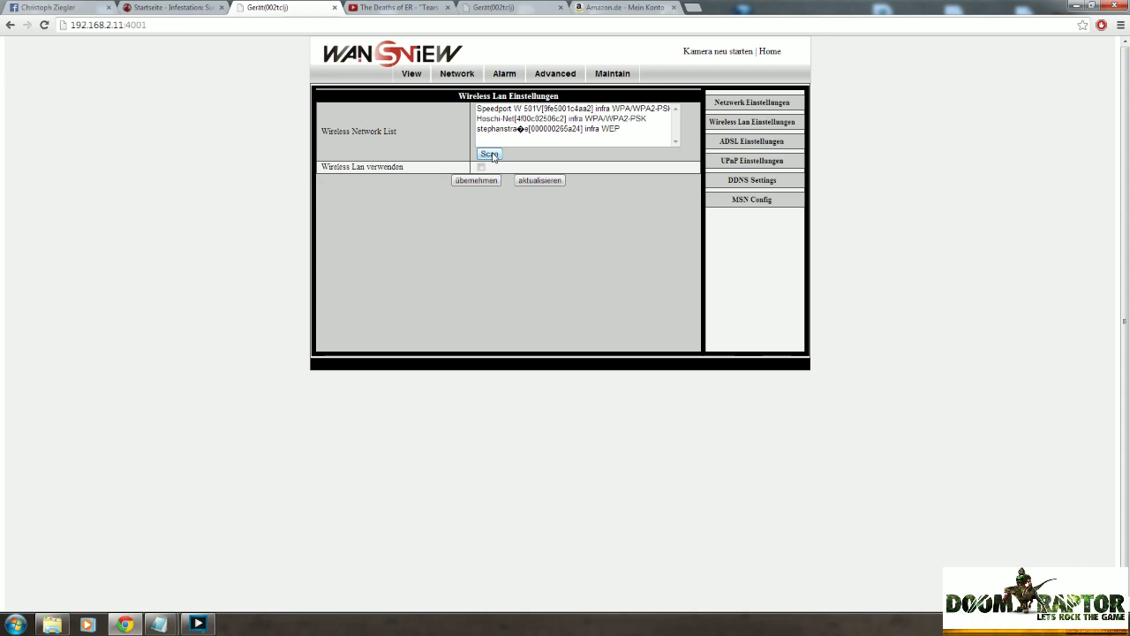
Select network Speedport W 501V and keep WPA2 Personal (AES) encryption.
click(559, 109)
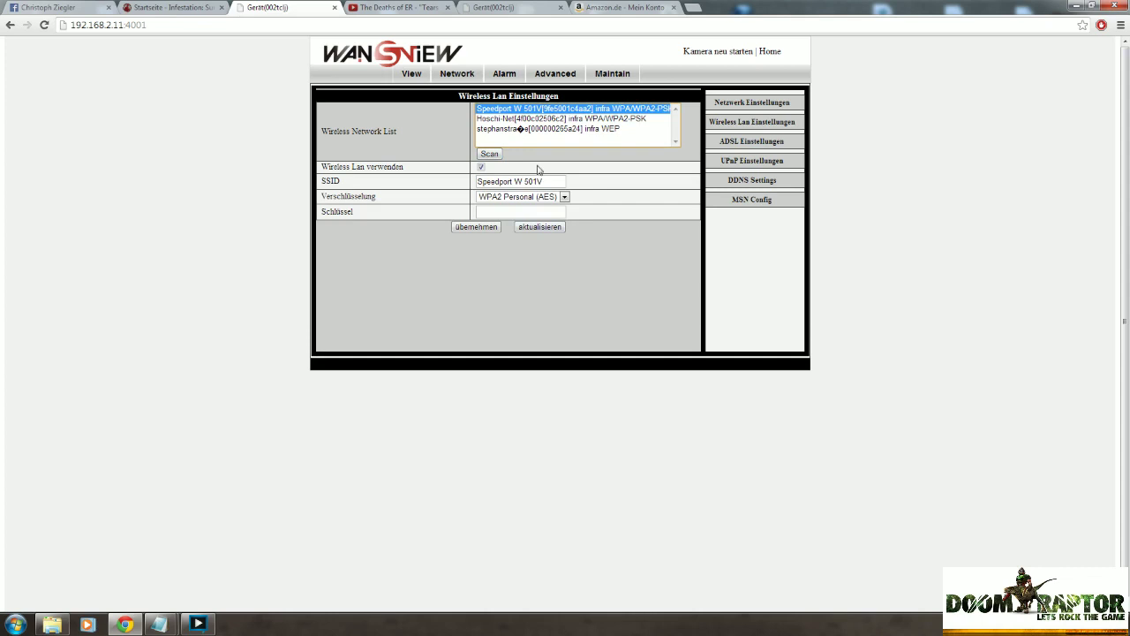
click(523, 197)
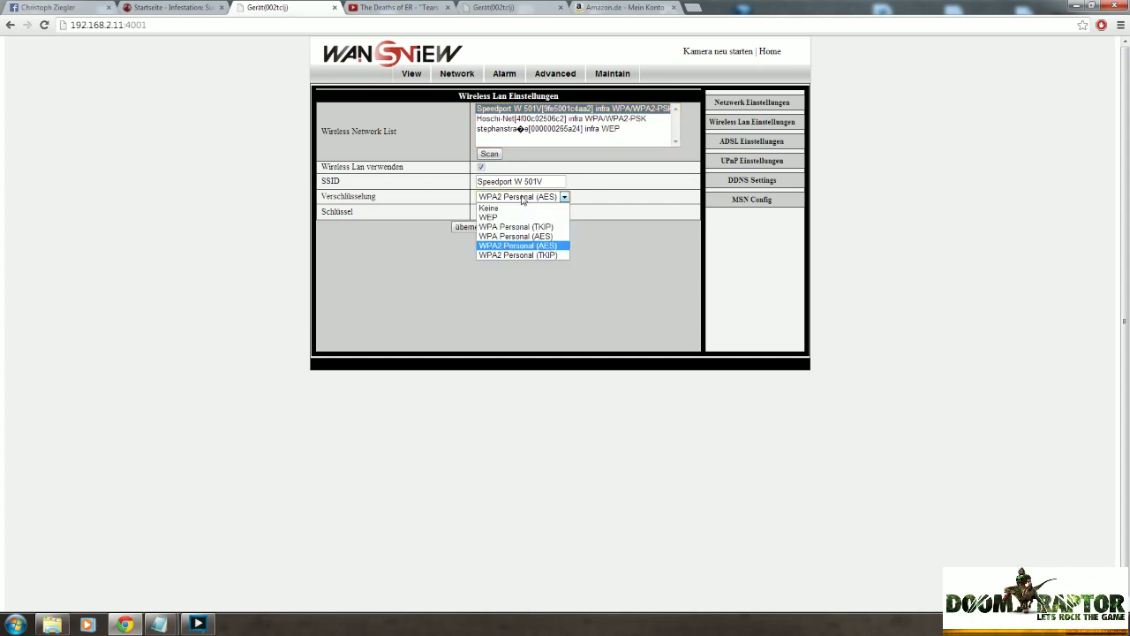
click(523, 199)
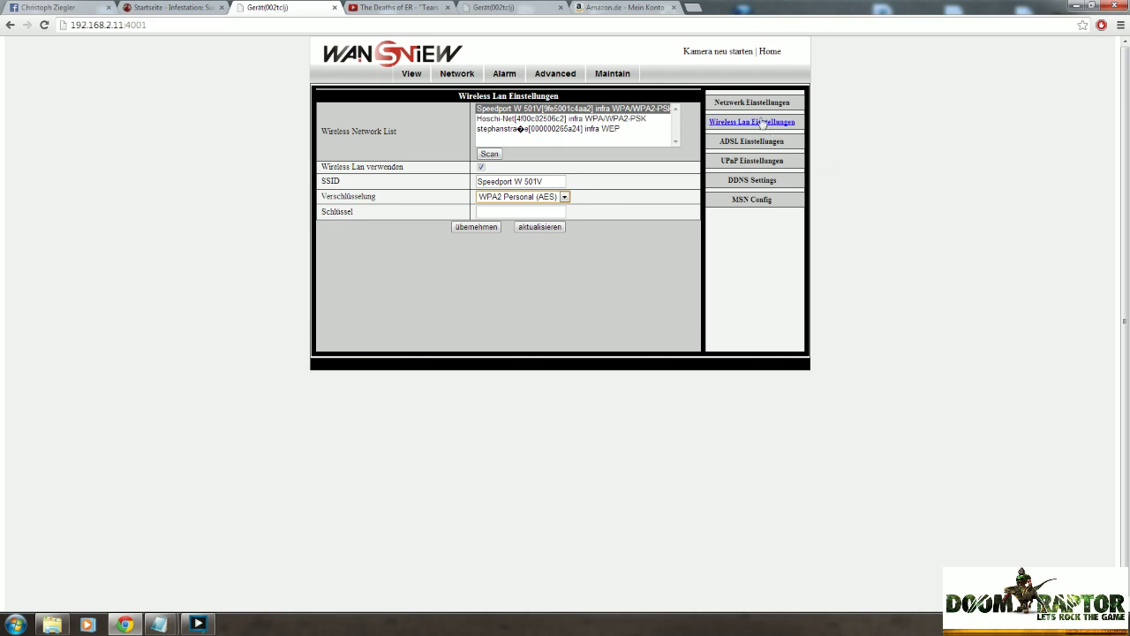
Review the DDNS and MSN settings, then bring up the Benutzer Einstellungen user table through Network and Advanced.
click(753, 180)
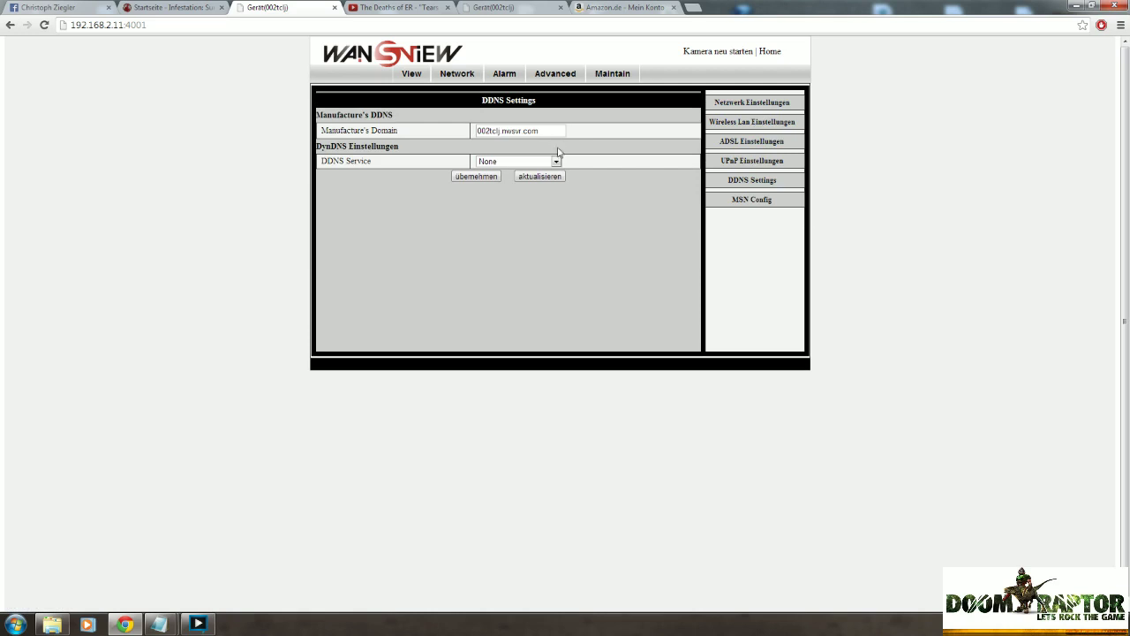
click(758, 201)
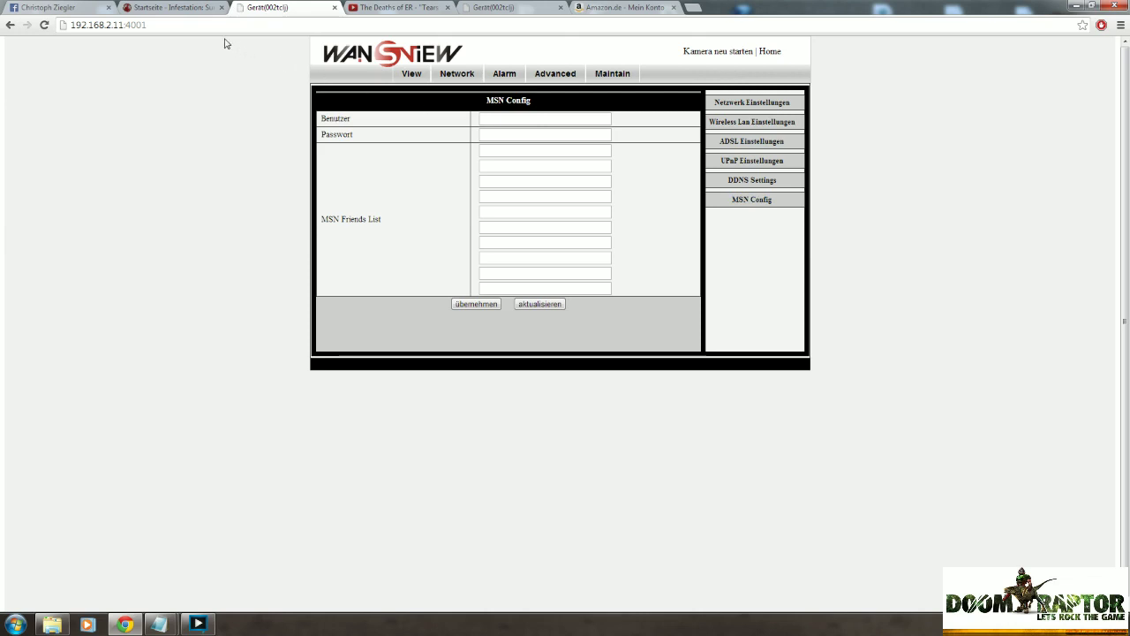
click(402, 76)
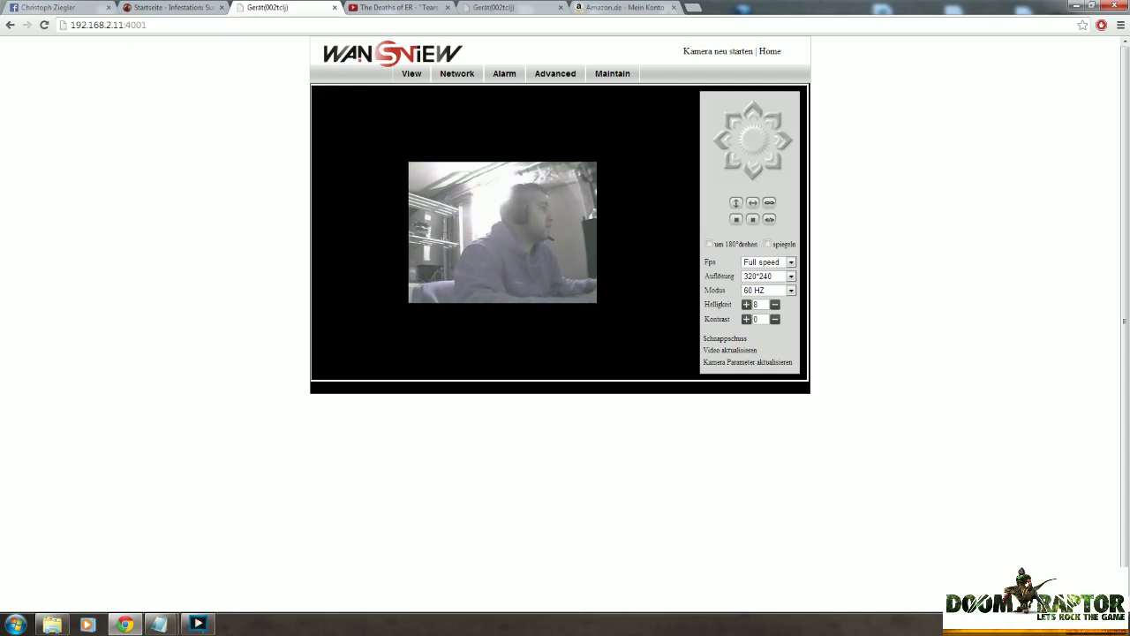
click(455, 76)
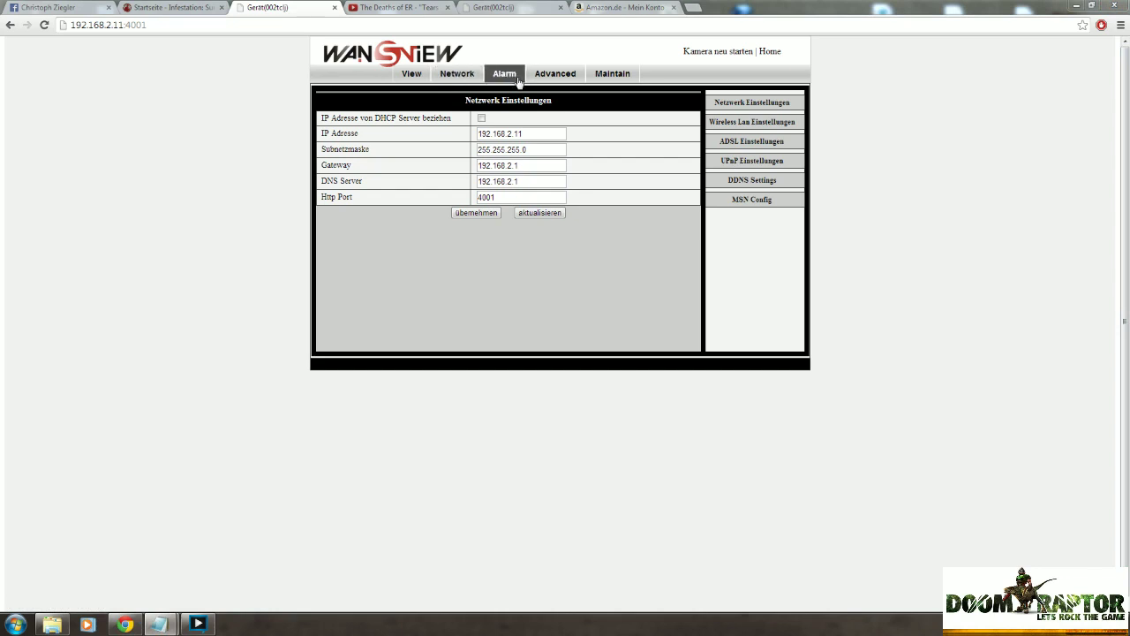
click(554, 75)
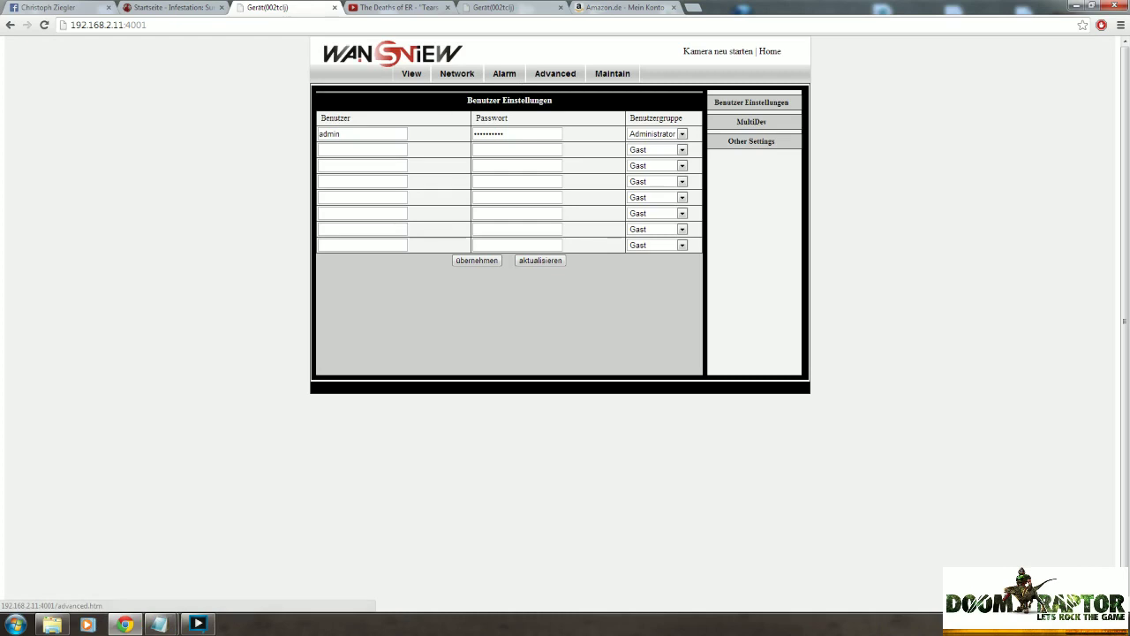
Add a second user named 'guest' with its password in the Gast group and save with übernehmen.
click(362, 149)
text(gu)
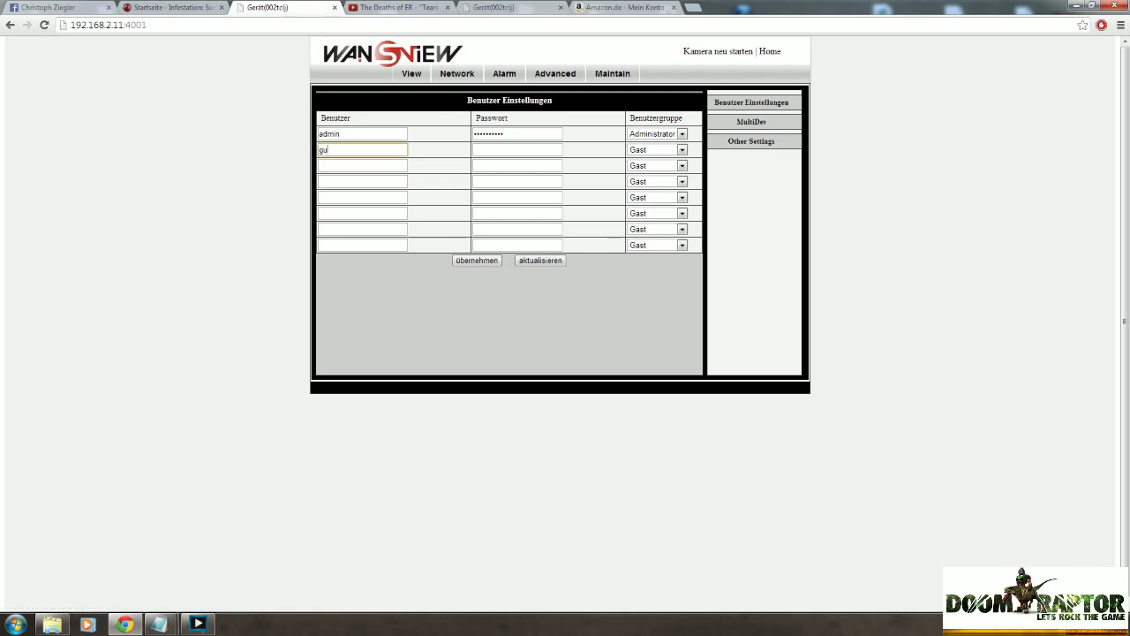
text(est)
key(Tab)
double_click(362, 149)
right_click(363, 146)
click(397, 201)
key(Tab)
key(ctrl+v)
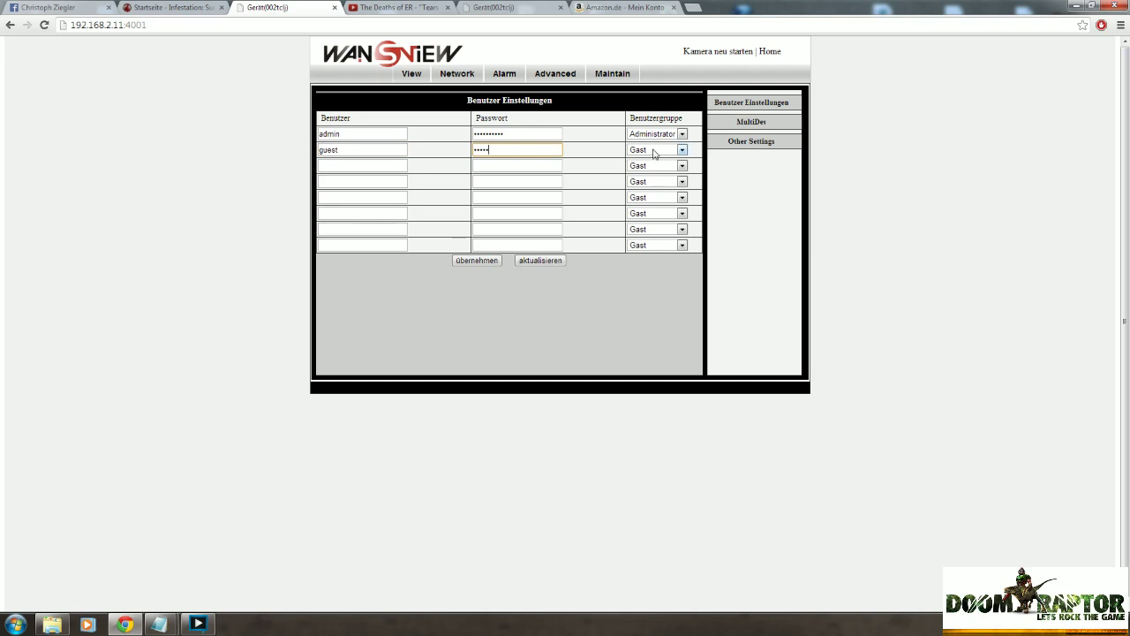
click(477, 261)
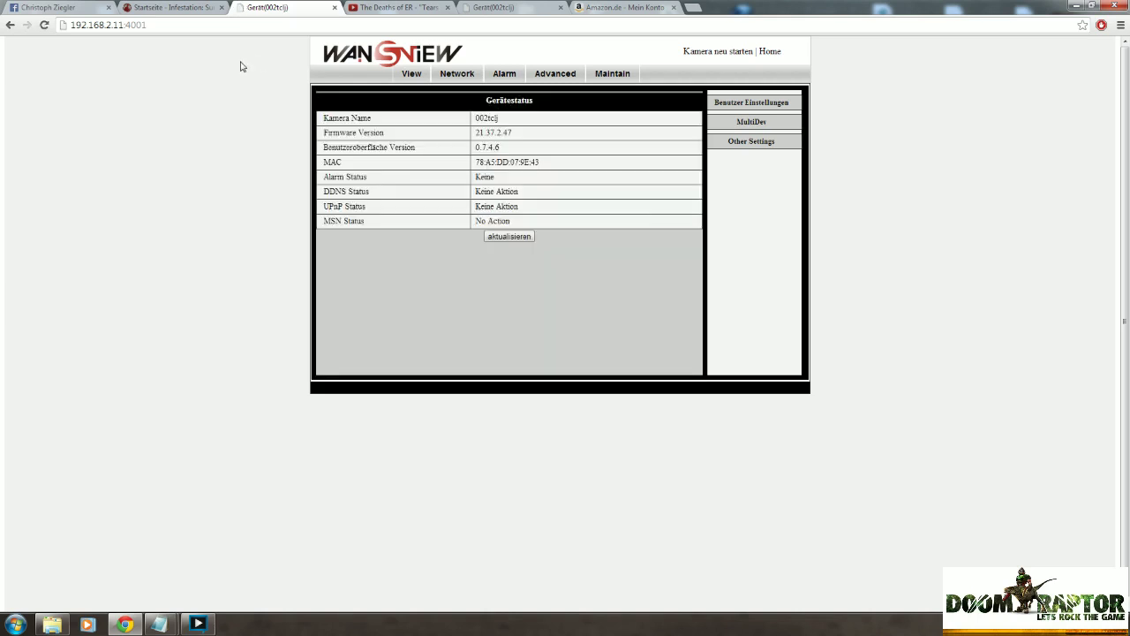
Open the camera's snapshot.cgi at 192.168.2.11 in Chrome, embedding the guest user's login in the URL.
click(212, 25)
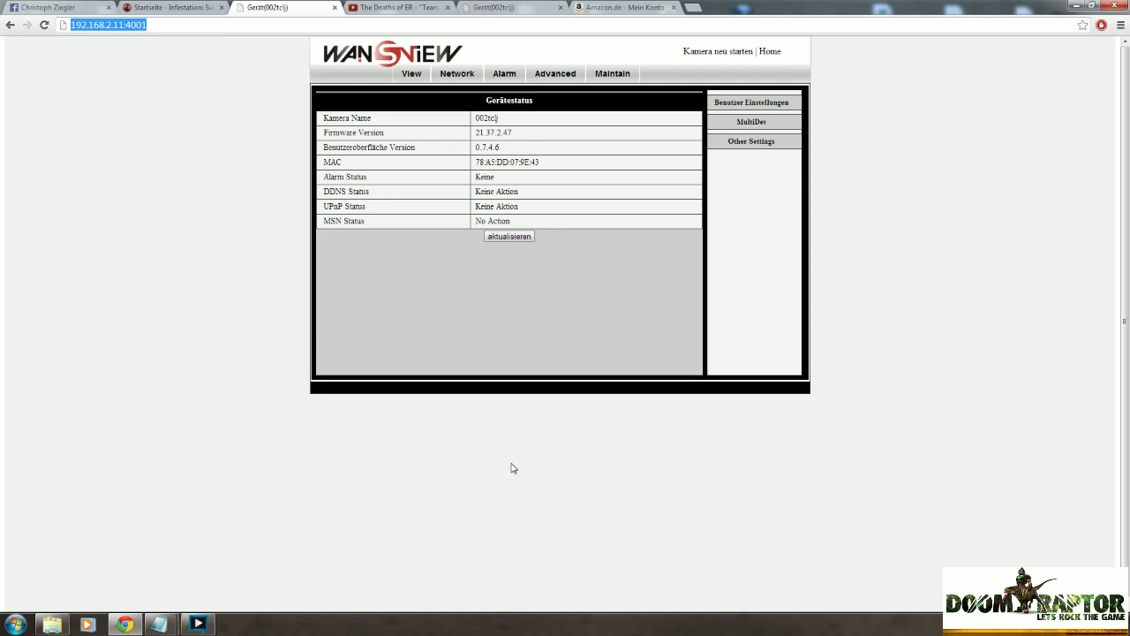
text(h)
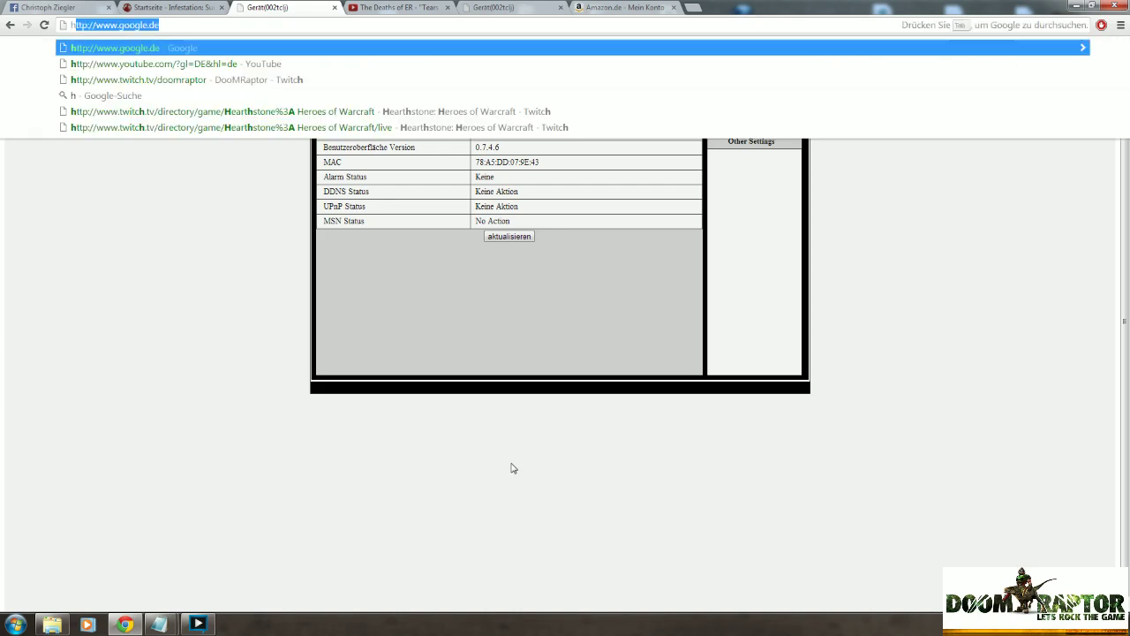
text(ttp:)
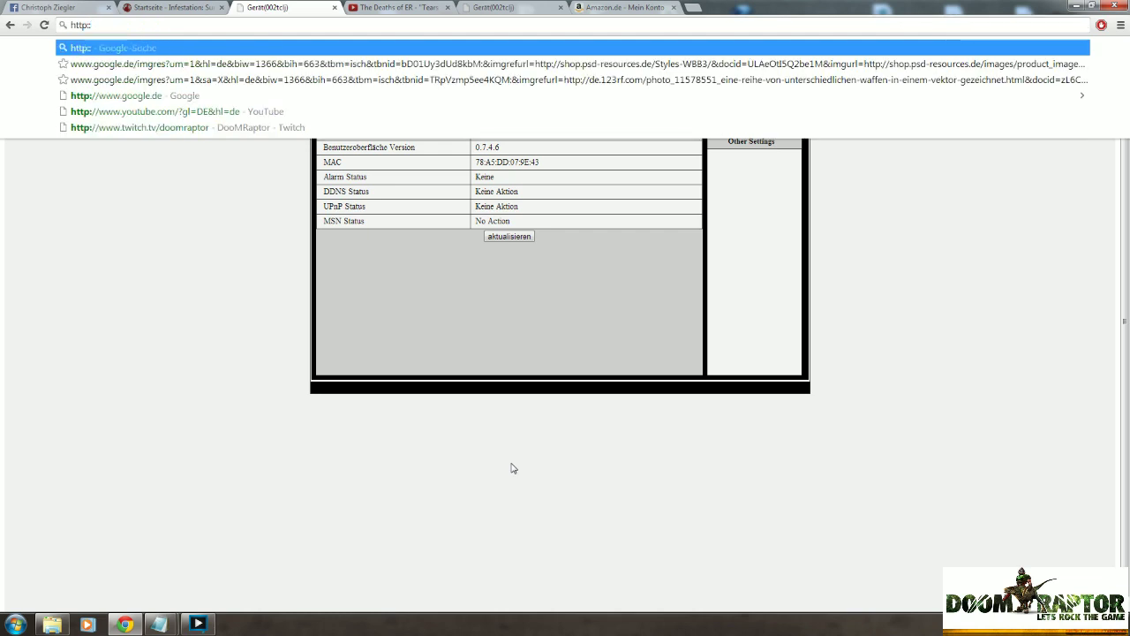
text(//)
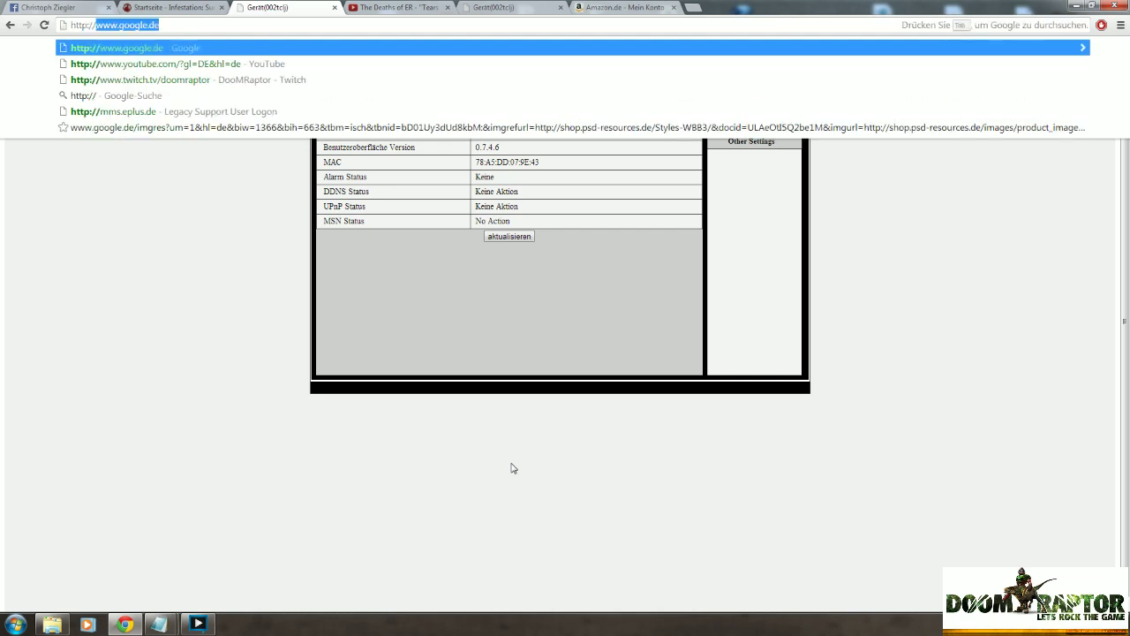
text(gu)
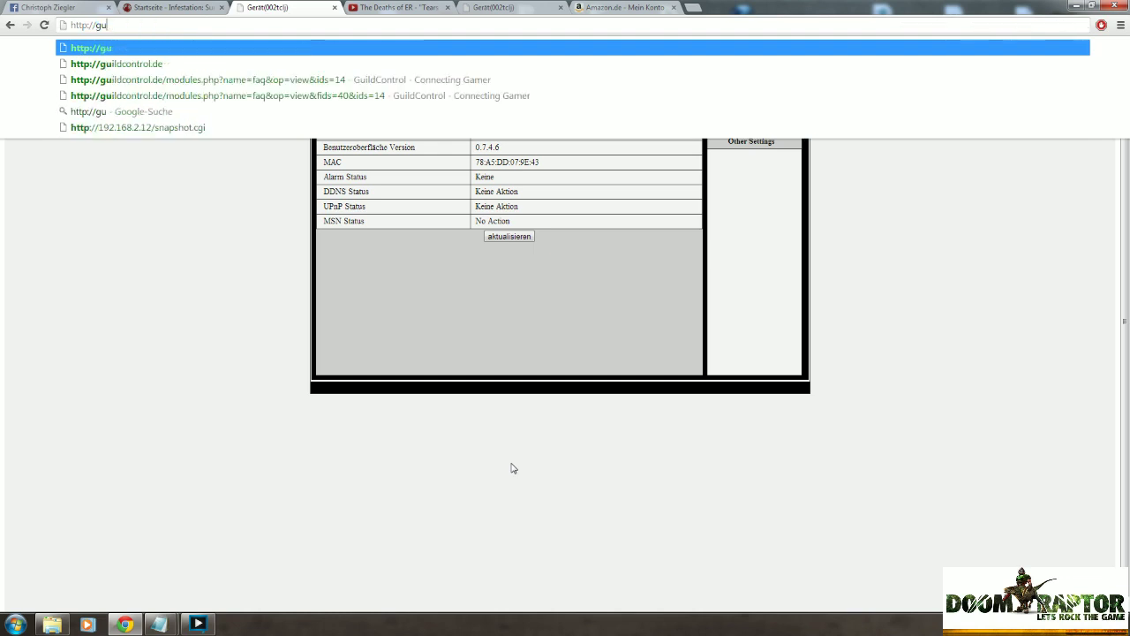
text(est)
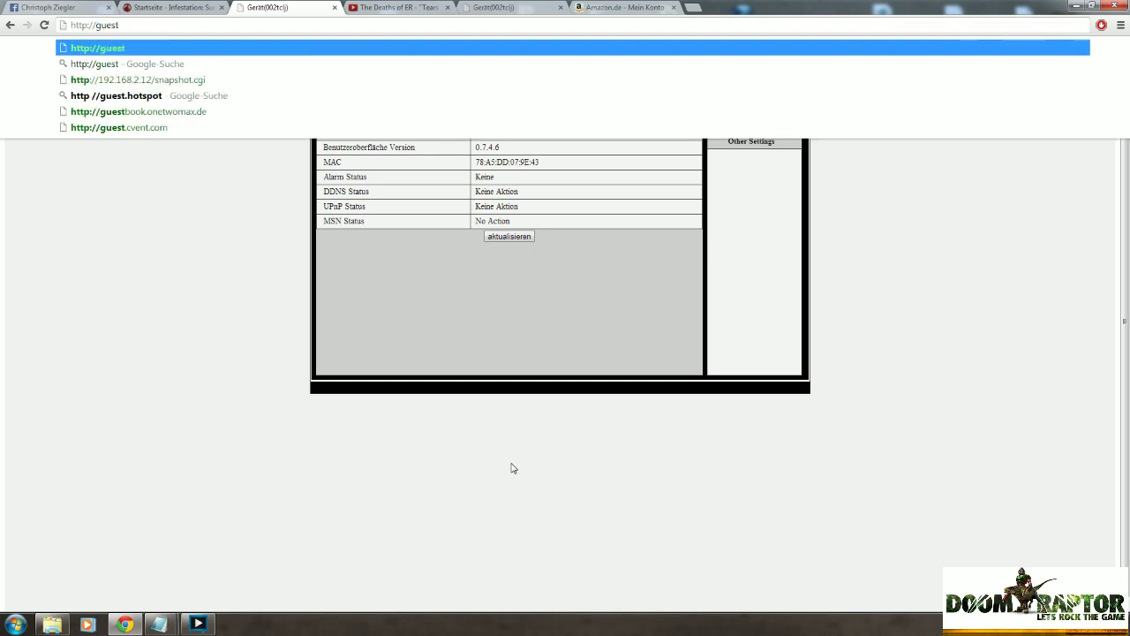
text(:guest)
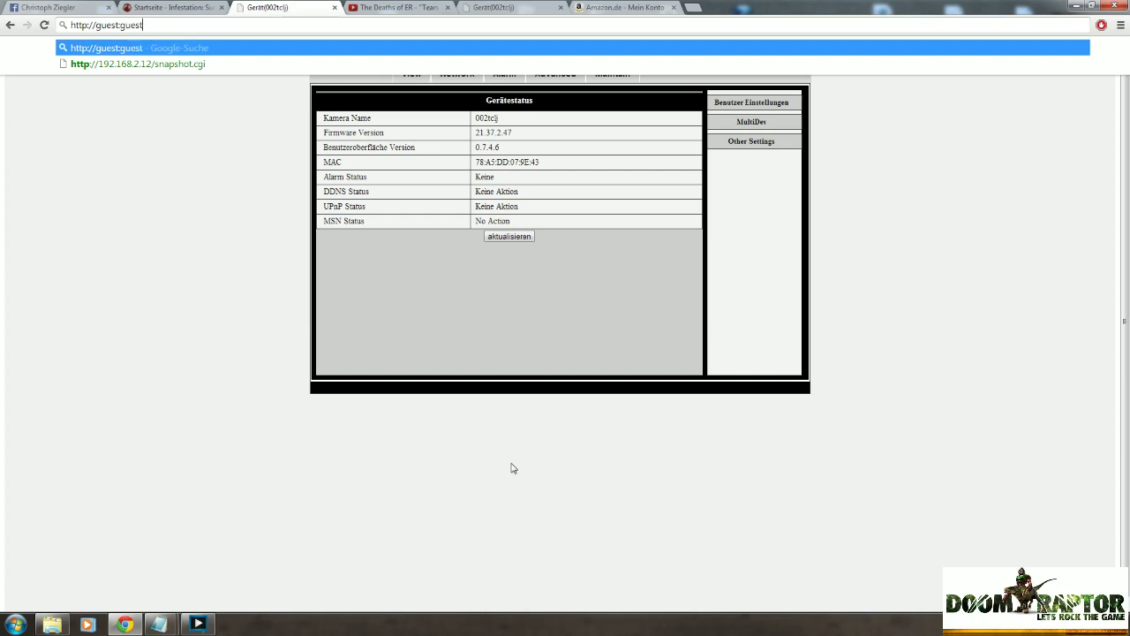
text(@1)
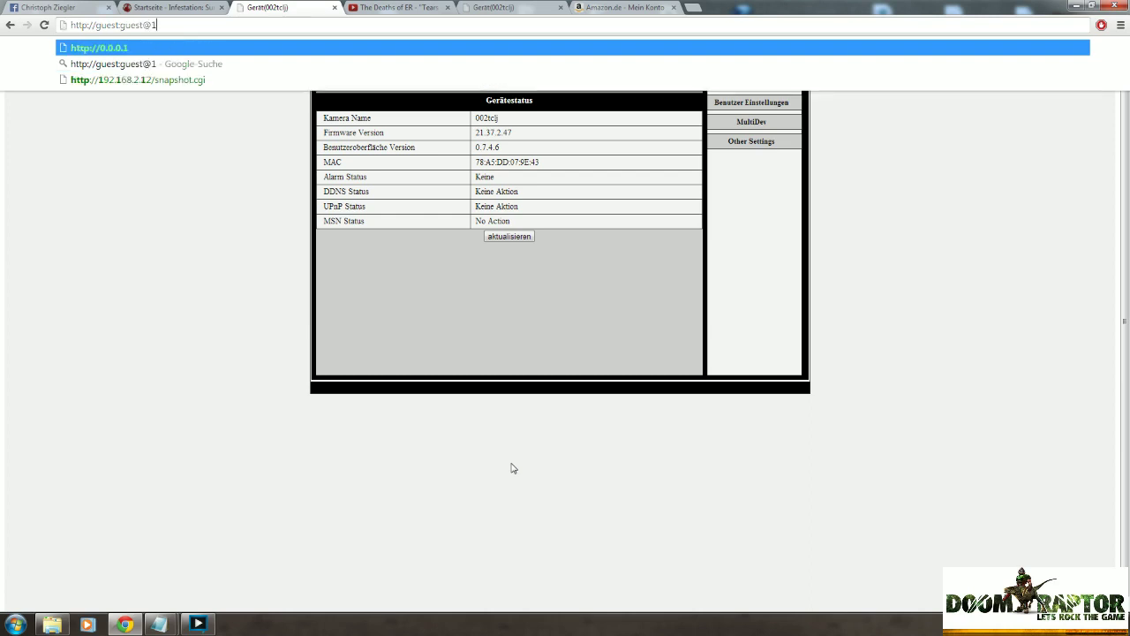
text(92.169)
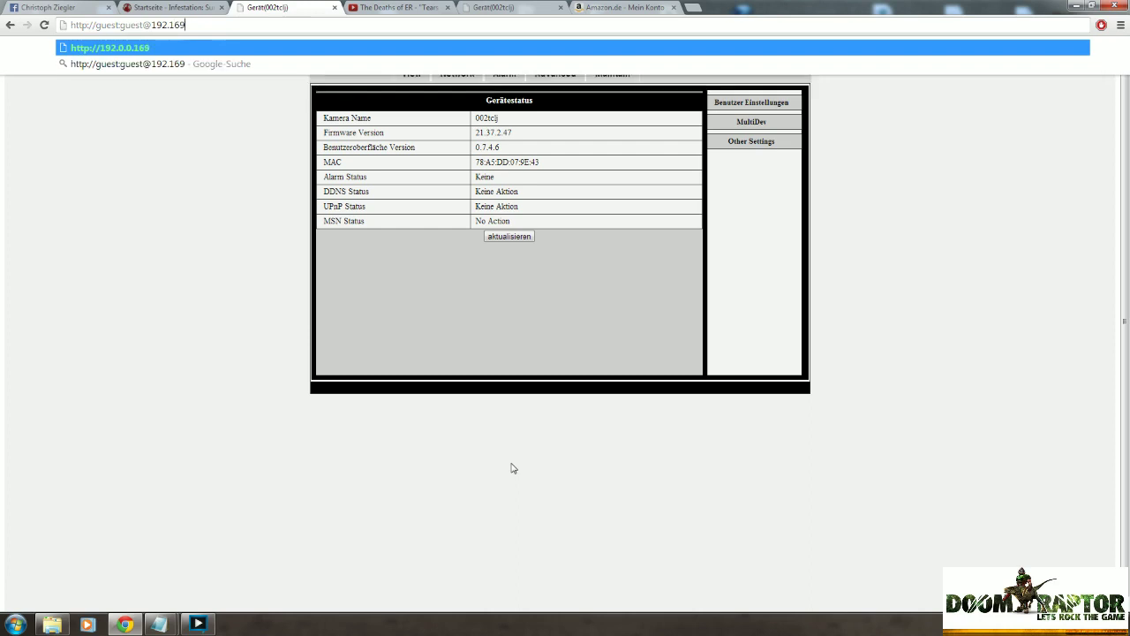
key(BackSpace)
text(8.2)
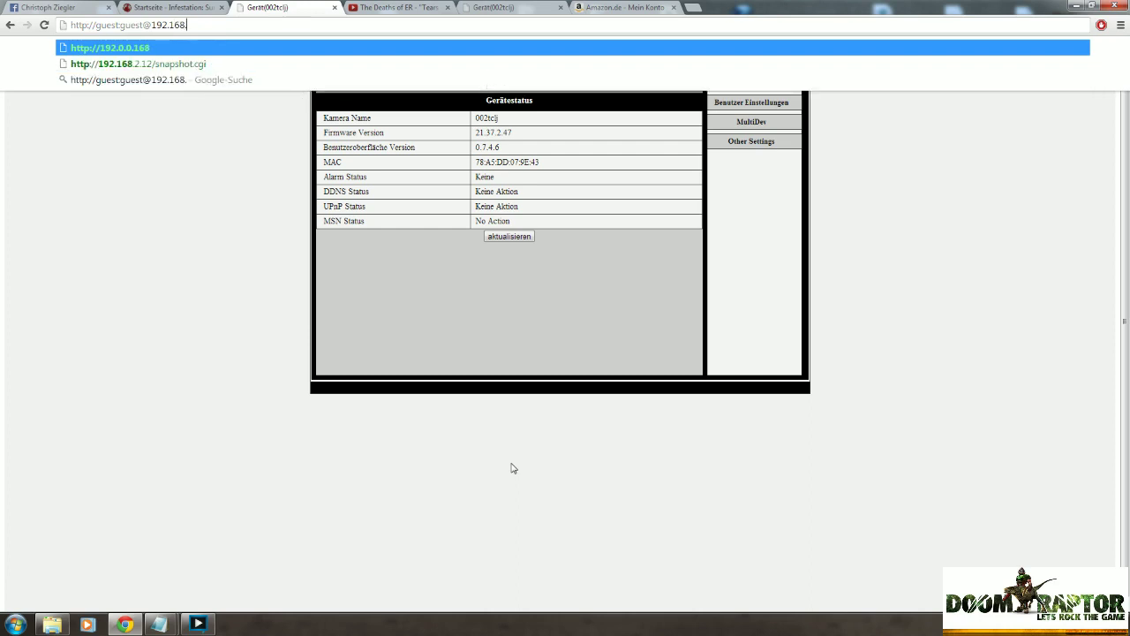
text(.11)
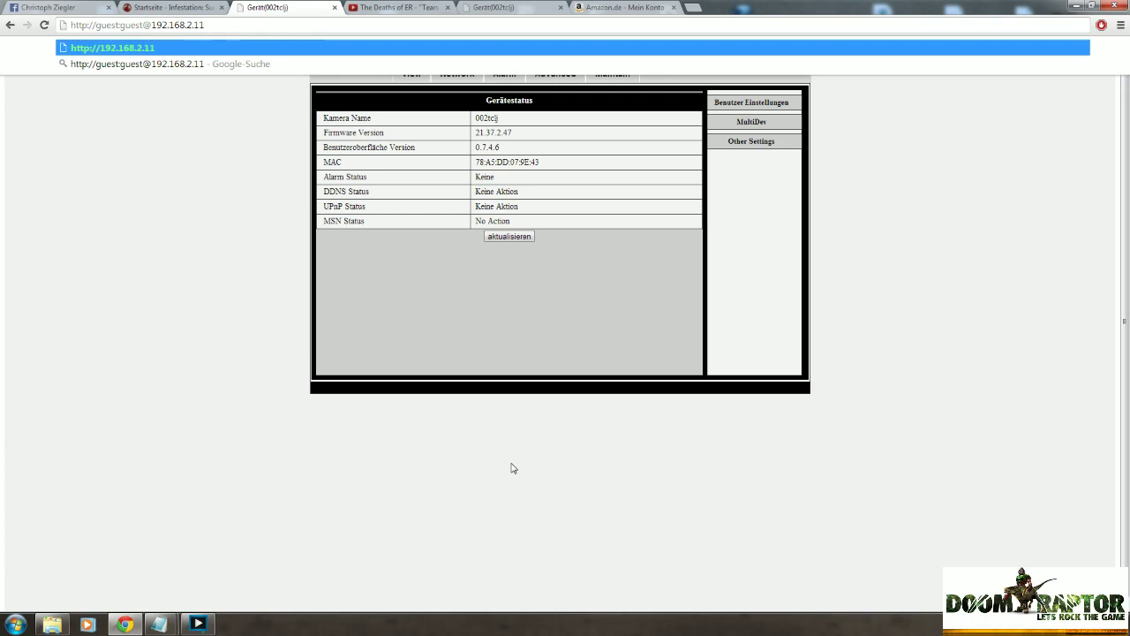
text(:5)
text(001)
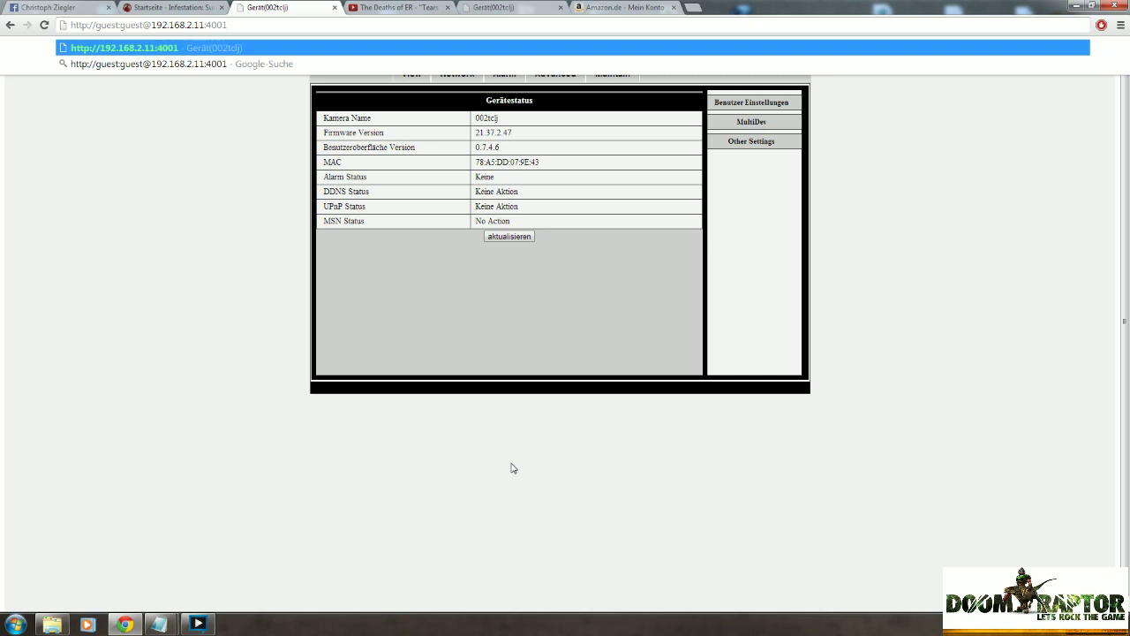
text(/sna)
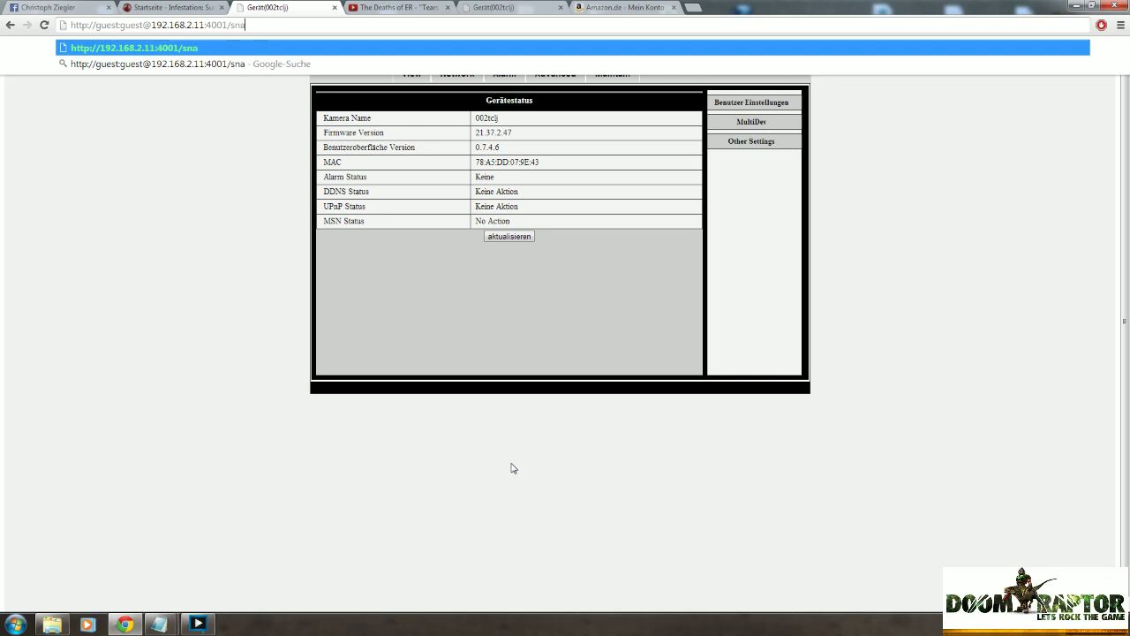
text(pshot)
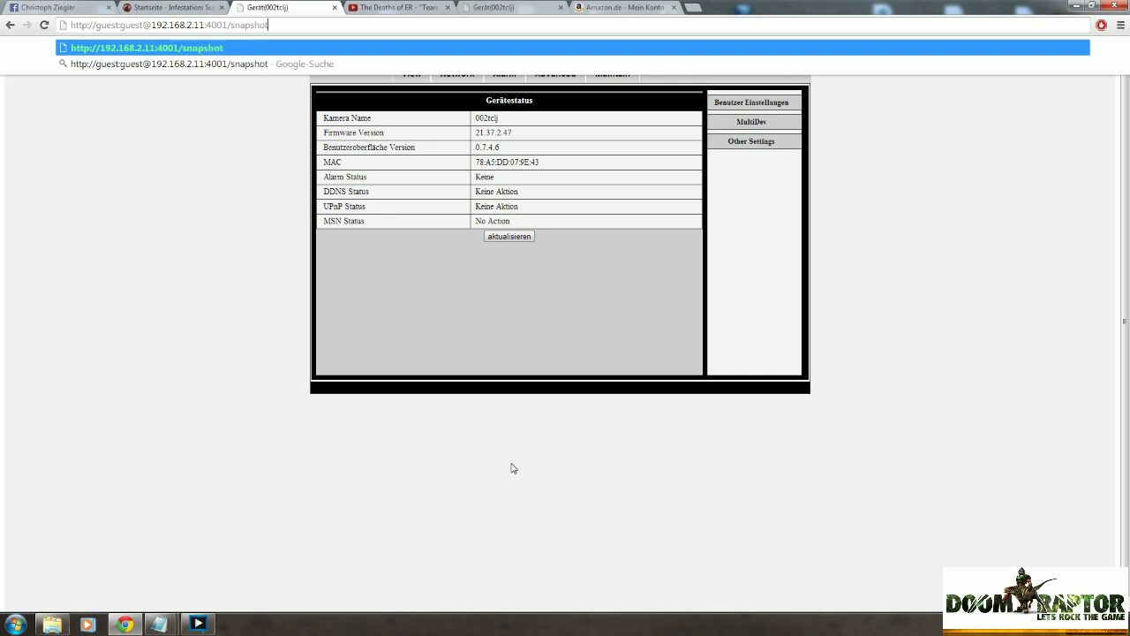
text(.cgi)
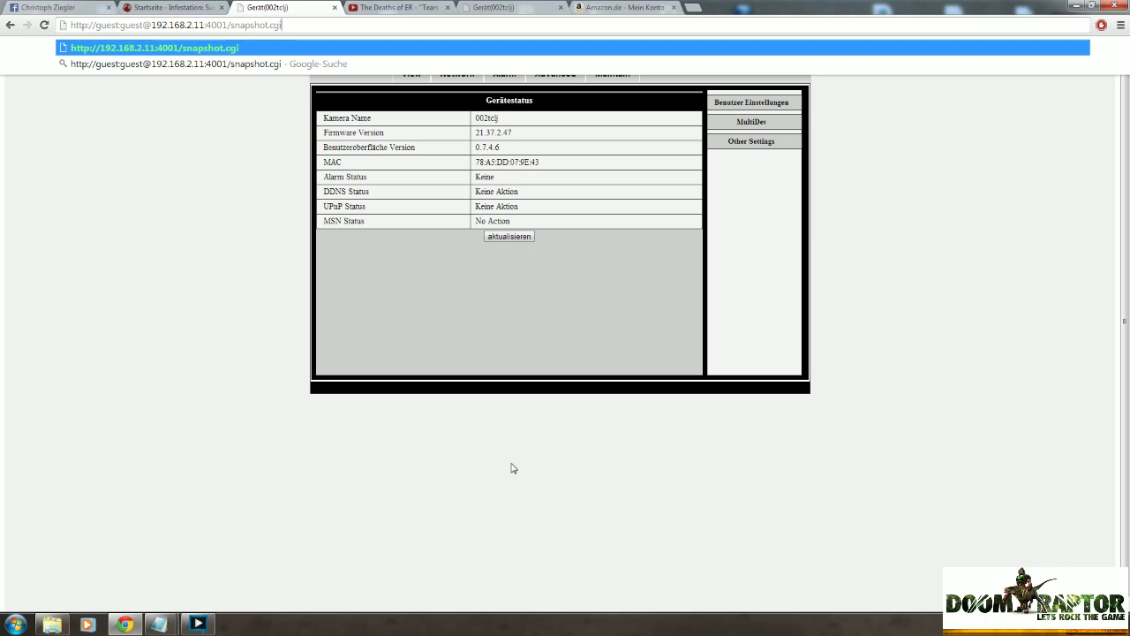
key(Return)
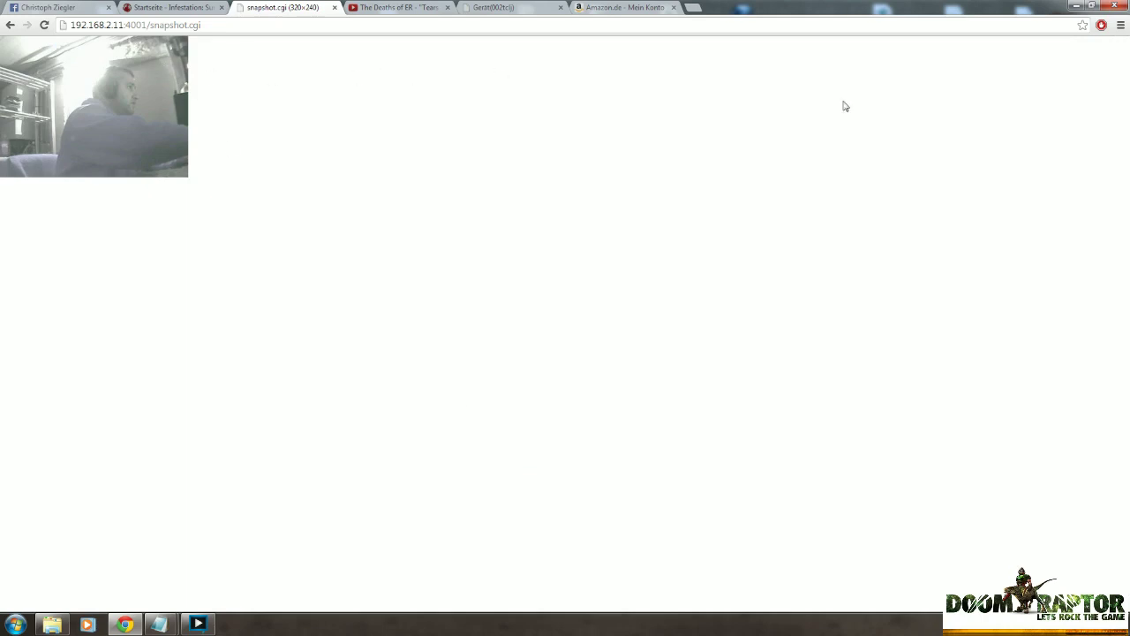
Reload the snapshot.cgi page about thirty times to fetch fresh camera images.
click(44, 25)
click(43, 25)
click(43, 25)
click(43, 25)
click(43, 24)
click(43, 25)
click(44, 25)
click(43, 25)
click(43, 25)
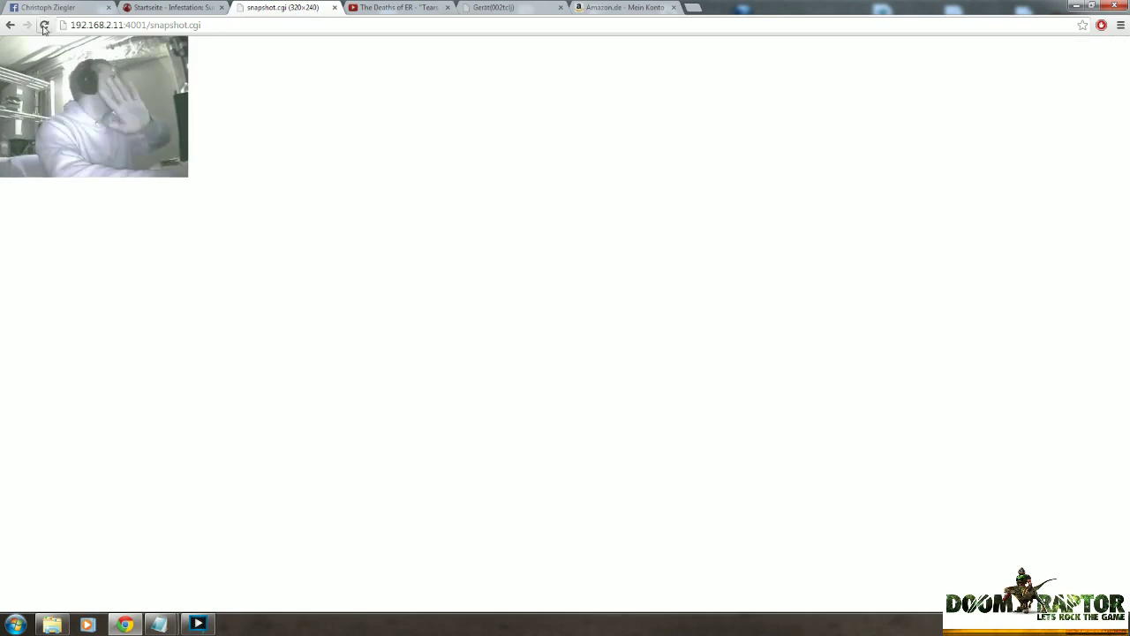
click(43, 25)
click(44, 25)
click(43, 24)
click(43, 25)
click(43, 25)
click(43, 25)
click(43, 24)
click(43, 25)
click(43, 24)
click(43, 25)
click(44, 25)
click(43, 25)
click(43, 25)
click(43, 25)
click(43, 25)
click(44, 25)
click(44, 25)
click(43, 25)
click(43, 25)
click(43, 24)
click(43, 25)
click(45, 25)
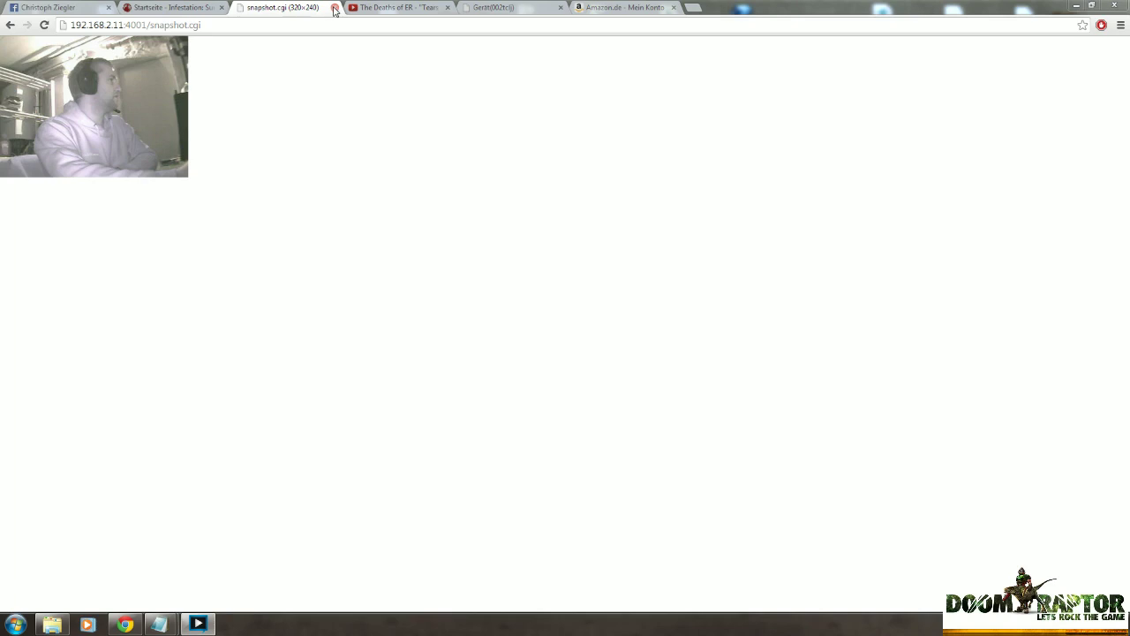
Switch to the Infestation German community forum tab.
click(201, 8)
click(88, 8)
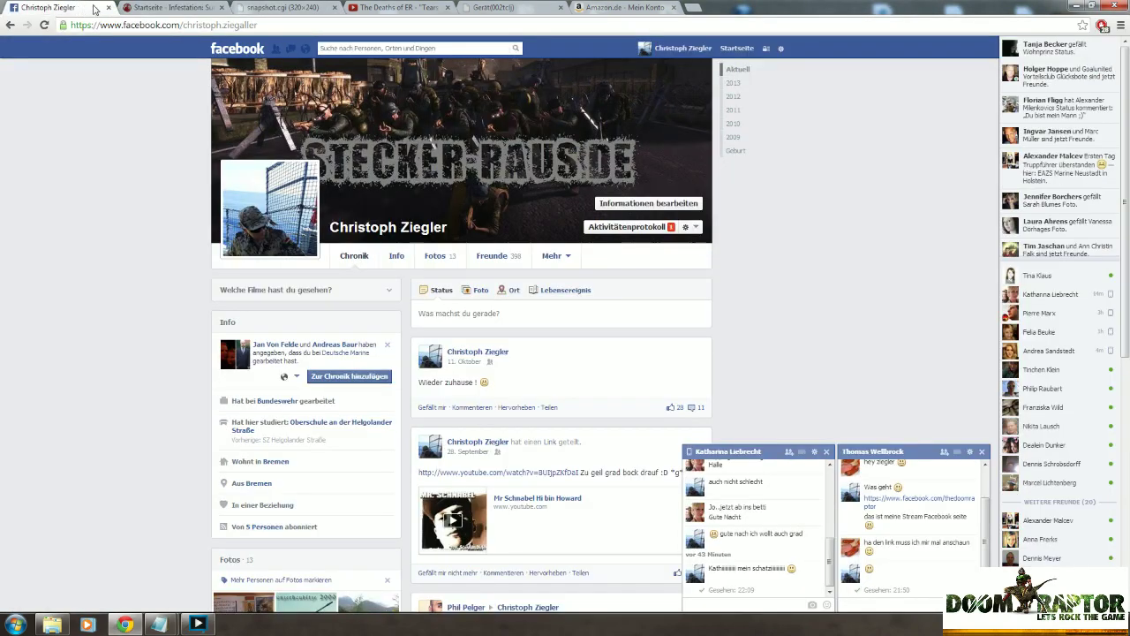
click(188, 8)
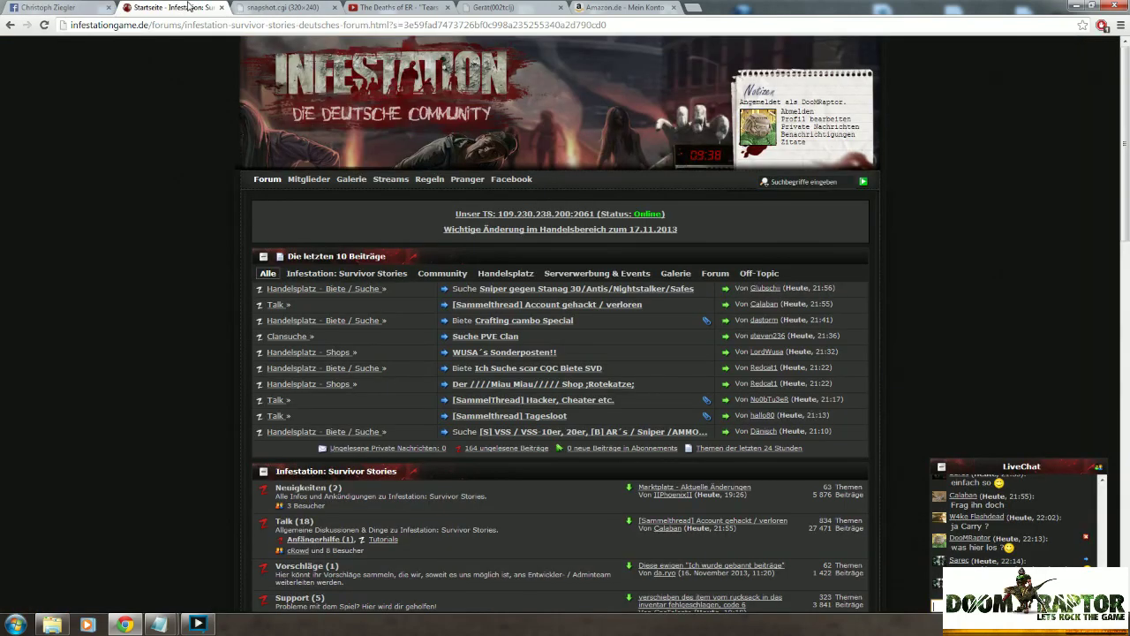